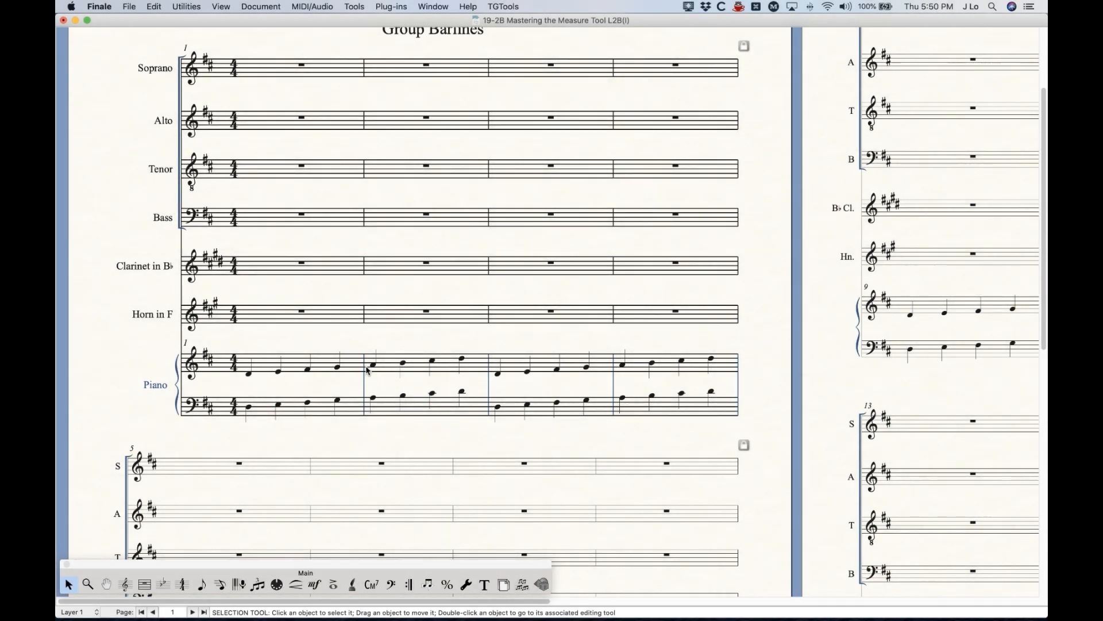
Activate the Staff tool and examine how the barlines run across the choir, clarinet, horn and piano staves in the first system
key(super+equal)
scroll(347, 391, down, 5)
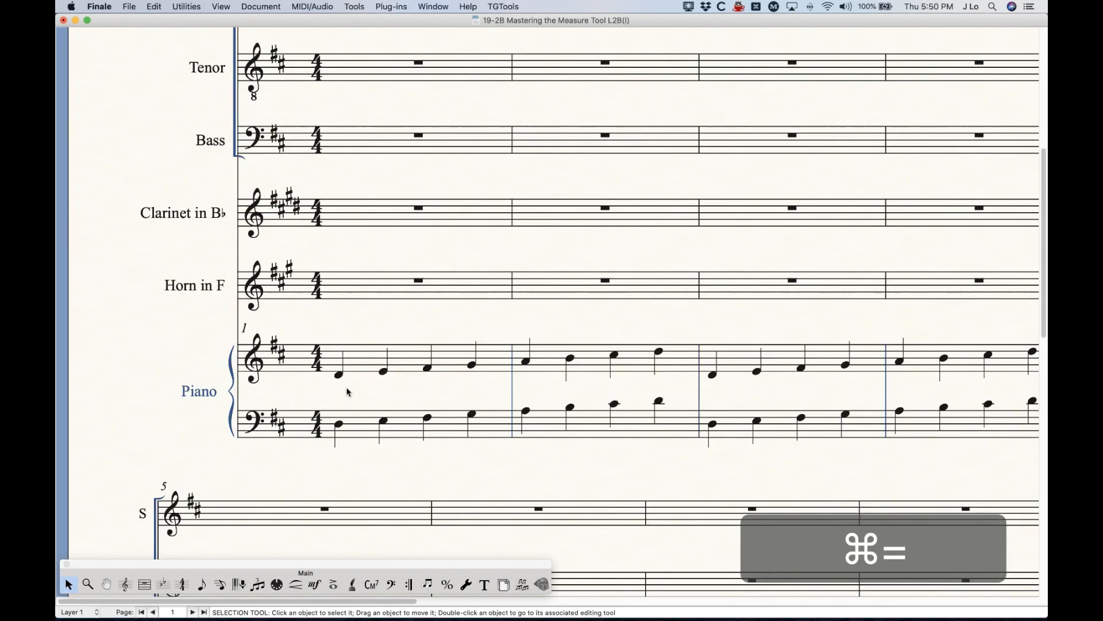
scroll(384, 376, right, 2)
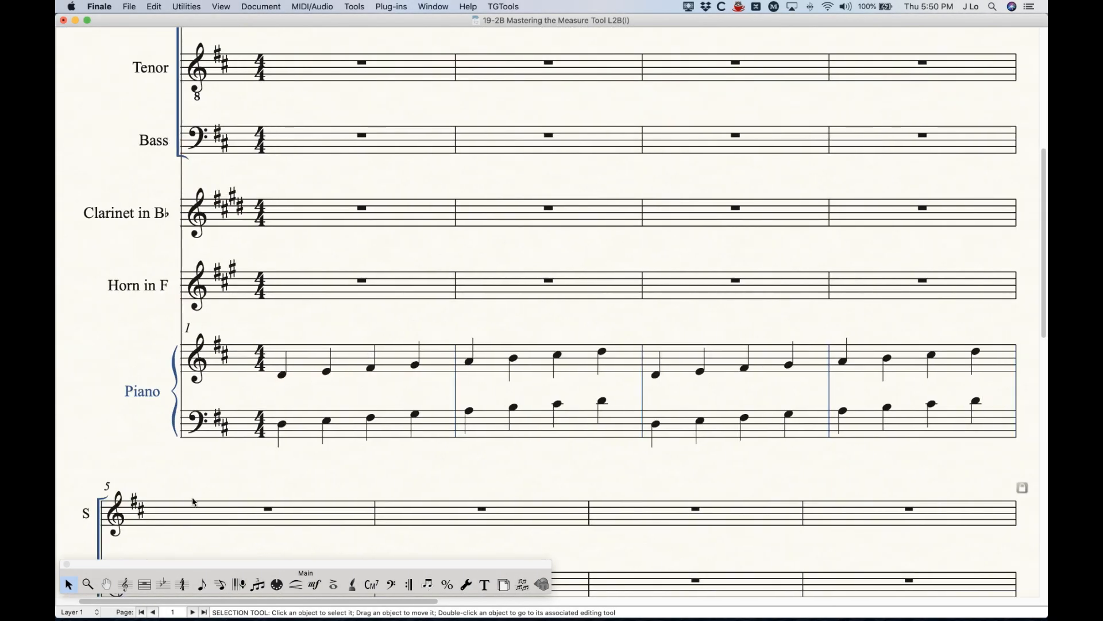
click(126, 585)
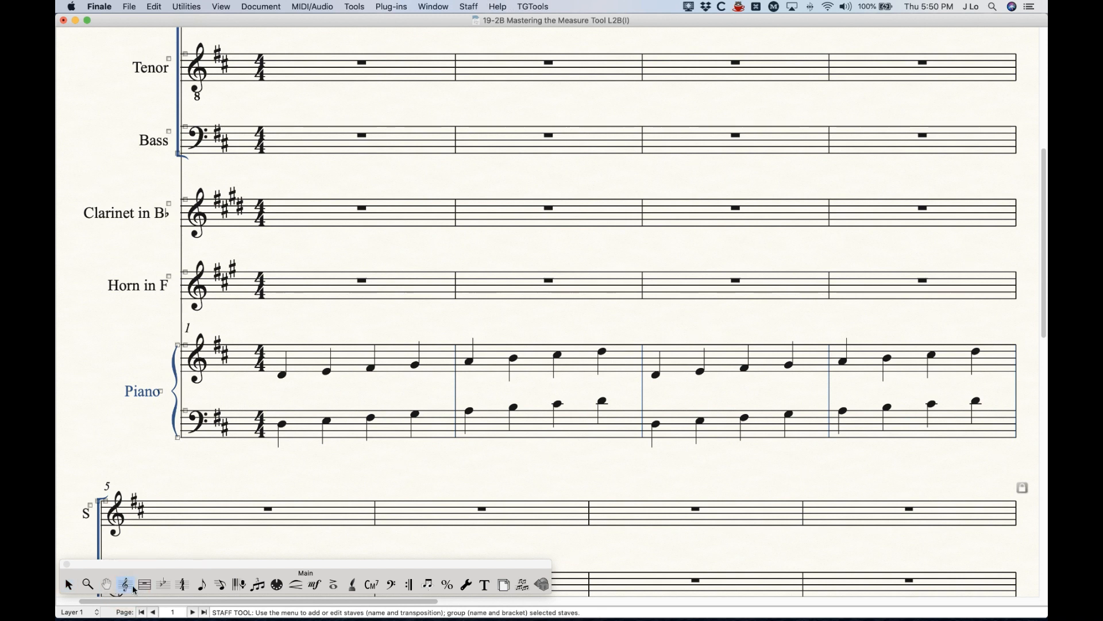
click(145, 584)
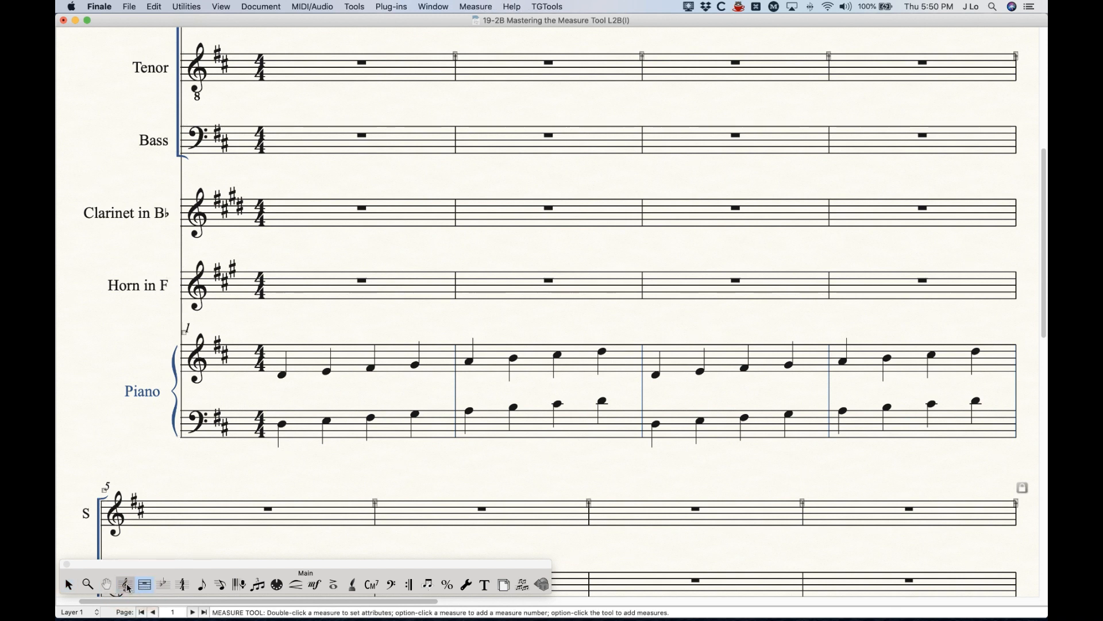
click(127, 587)
click(145, 585)
click(127, 585)
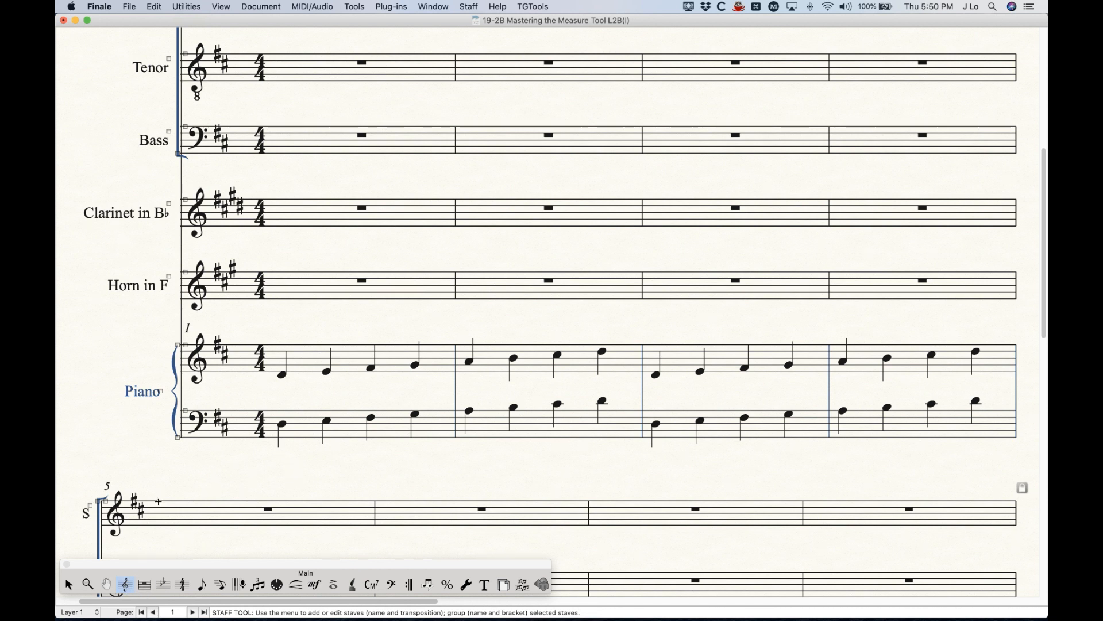
scroll(279, 460, up, 2)
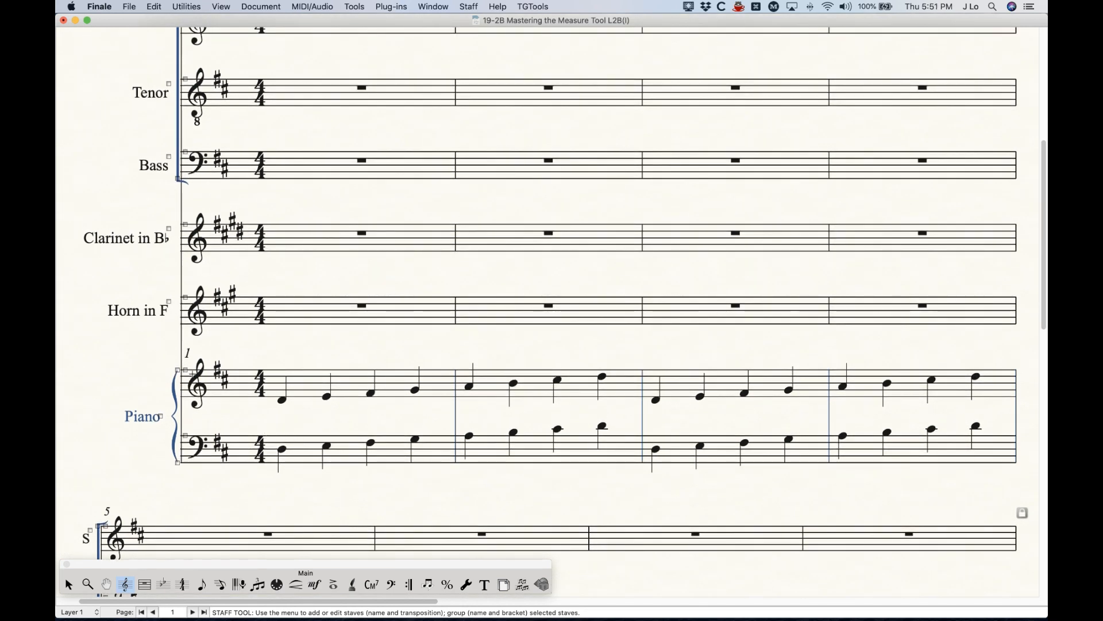
scroll(289, 455, up, 8)
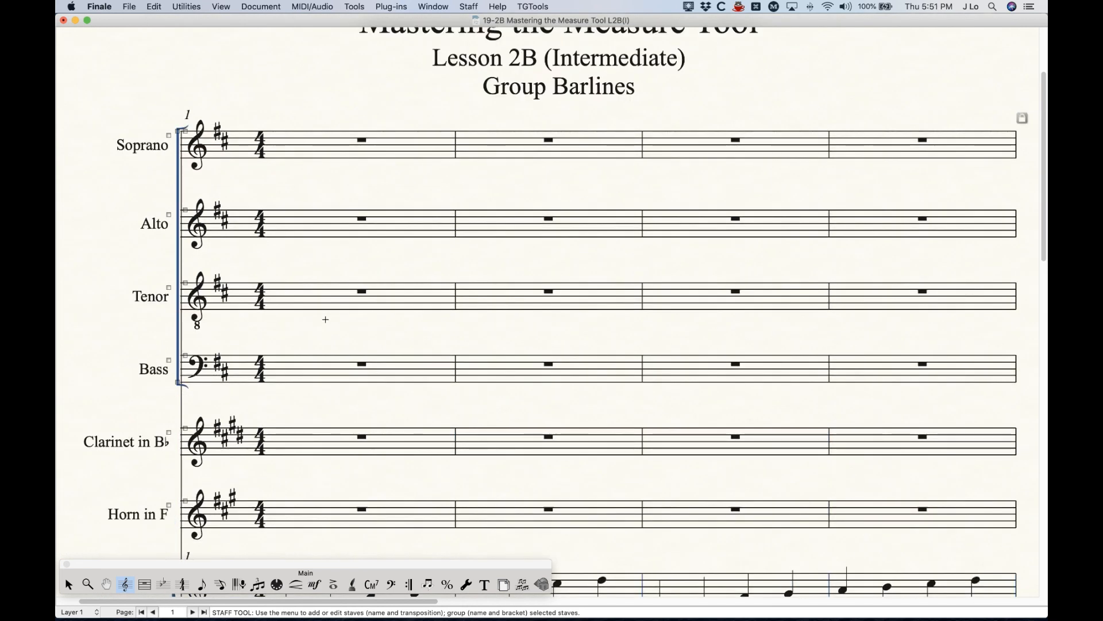
scroll(255, 378, down, 8)
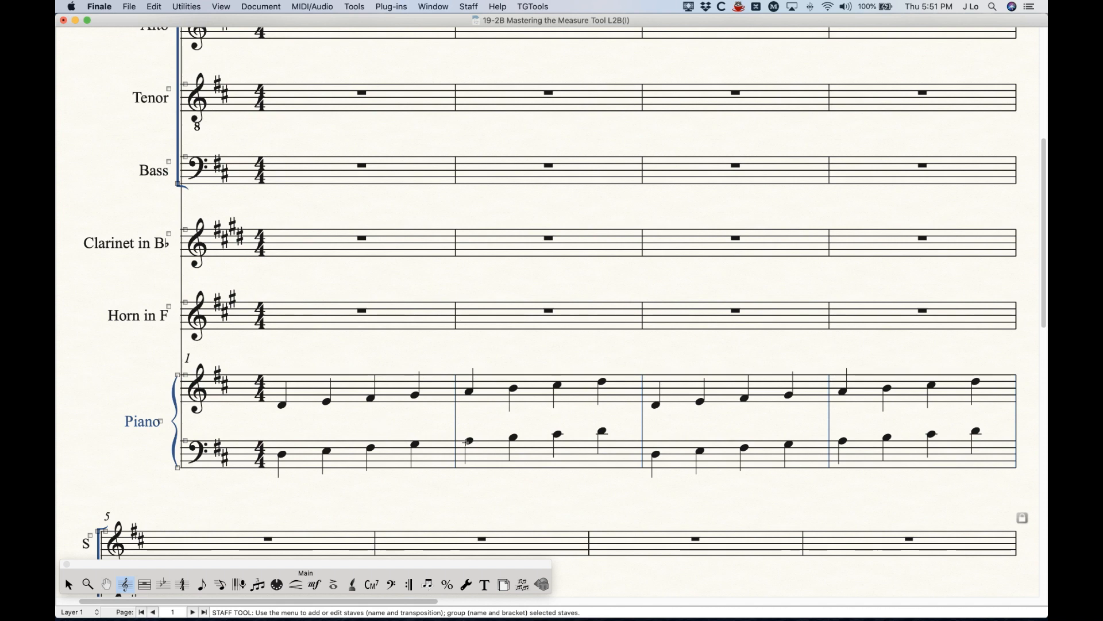
scroll(421, 419, up, 6)
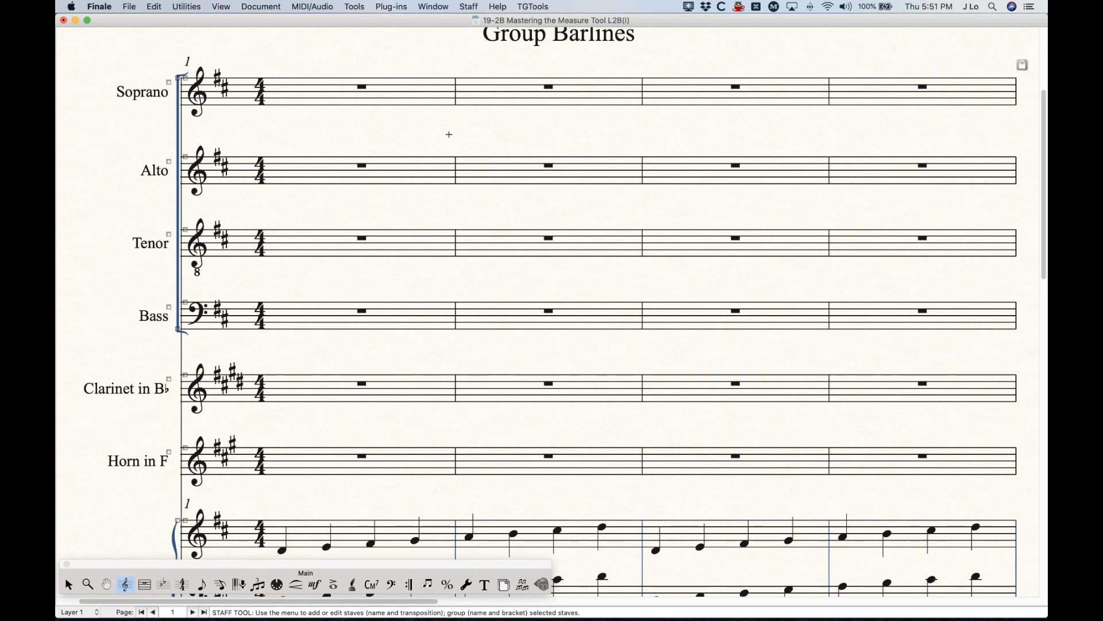
scroll(458, 101, down, 1)
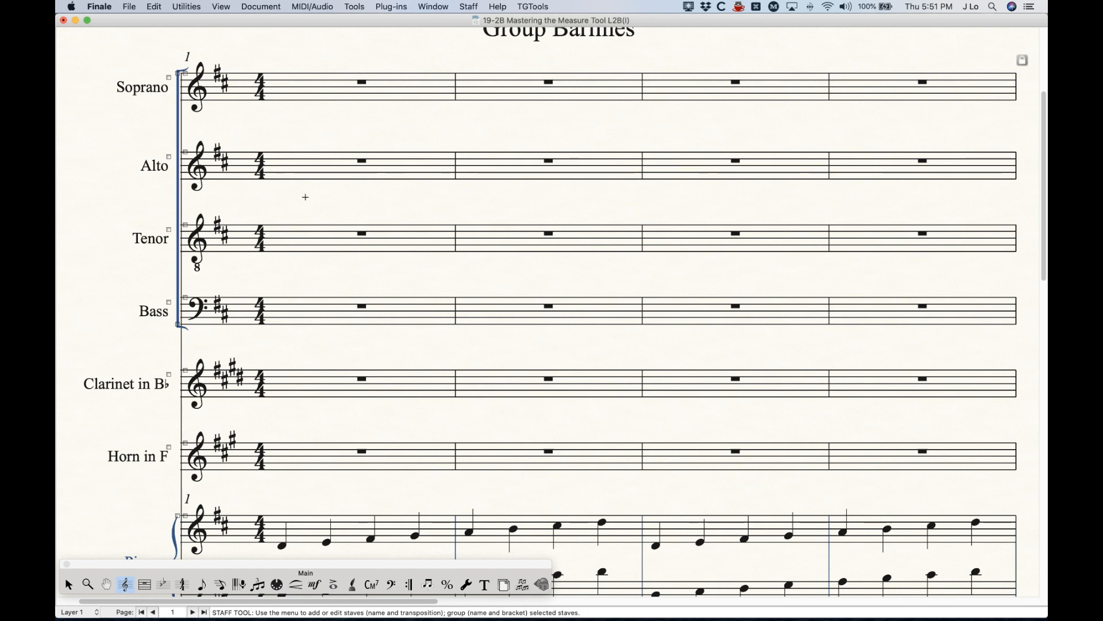
Set the Piano group's barlines to draw Only on Staves in its group attributes
scroll(305, 197, down, 5)
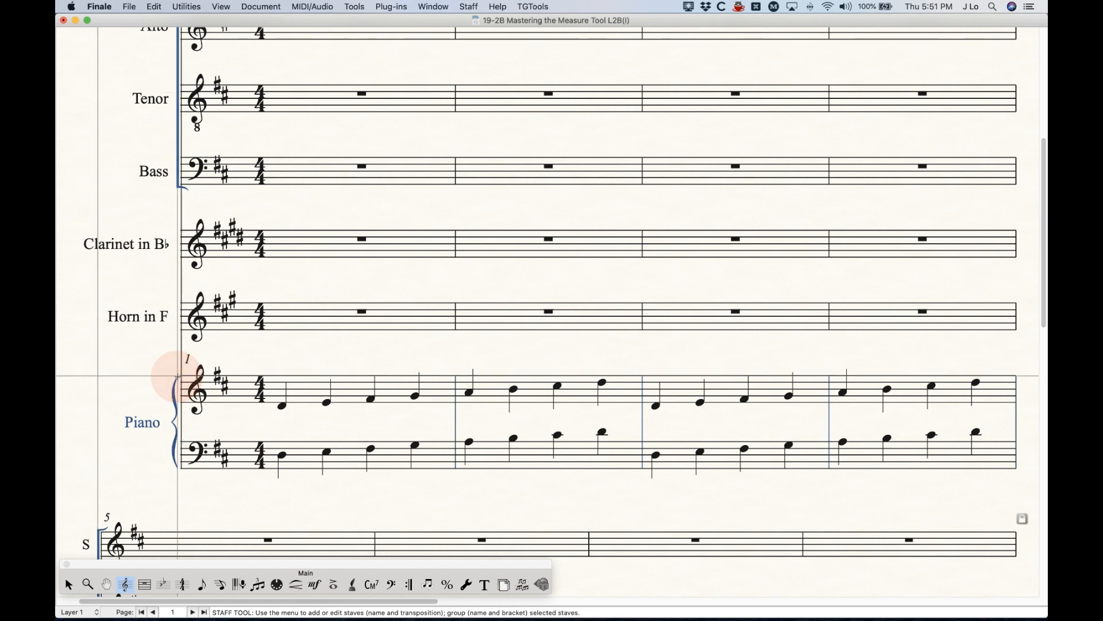
double_click(177, 376)
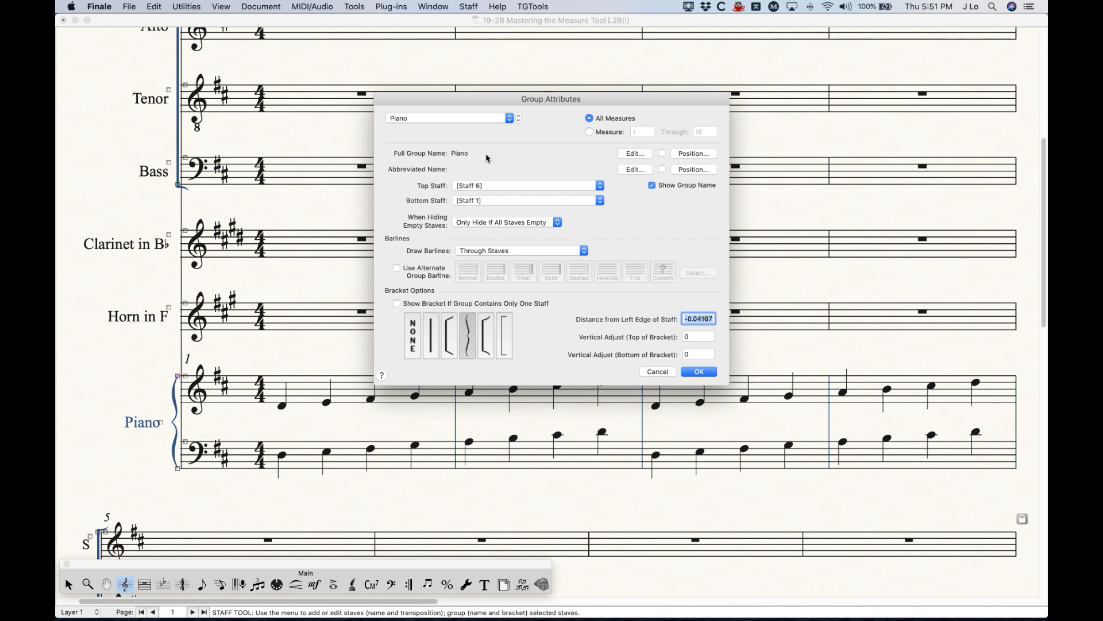
click(404, 119)
click(484, 139)
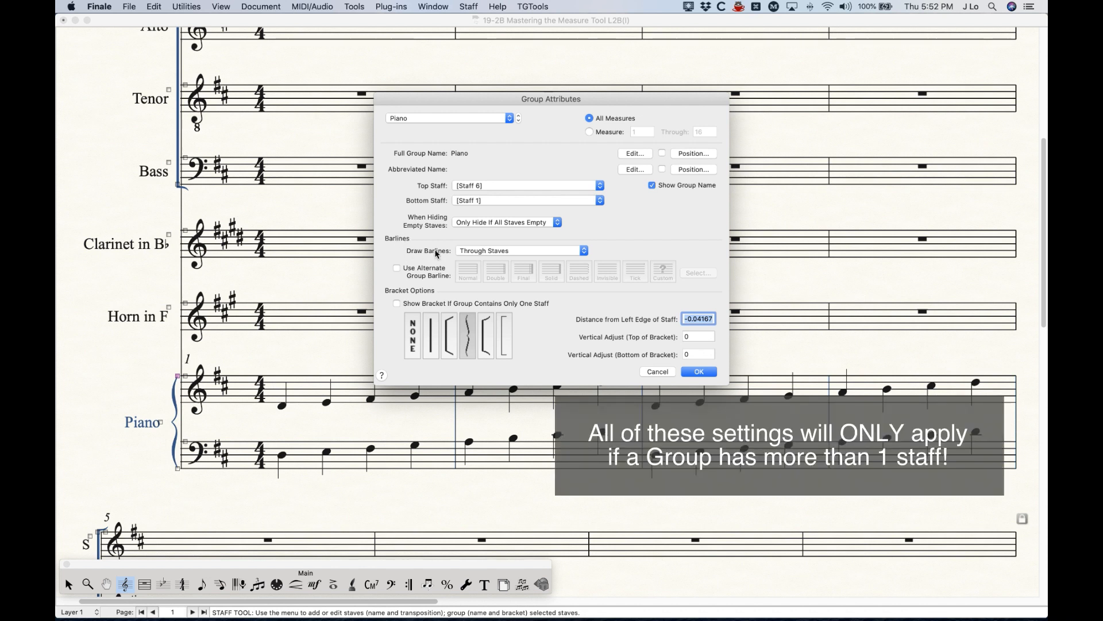
click(508, 253)
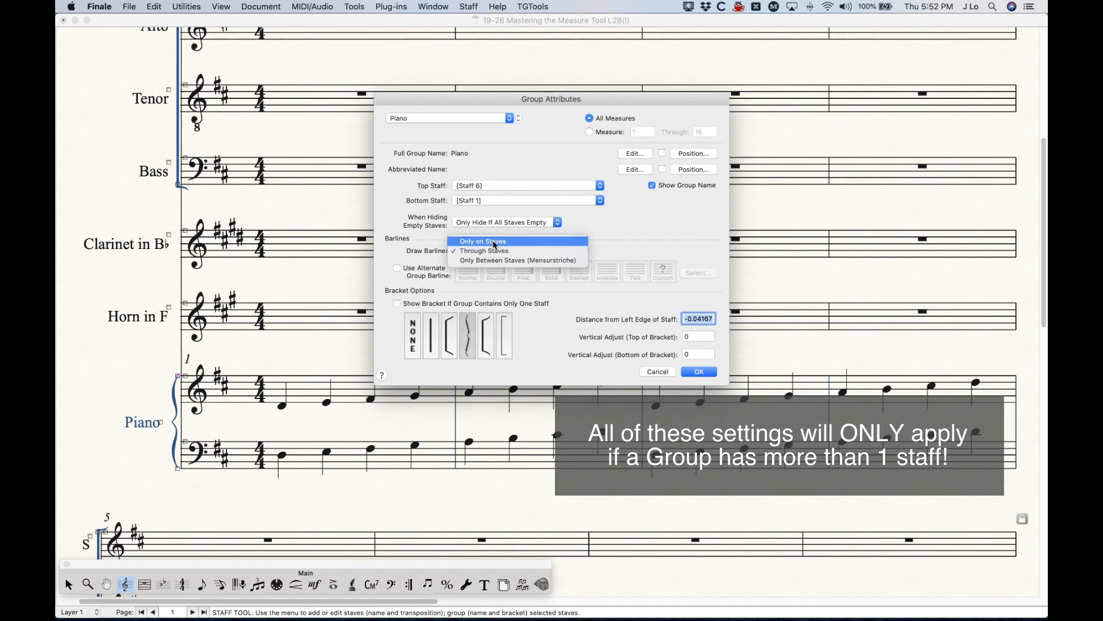
click(495, 242)
click(701, 373)
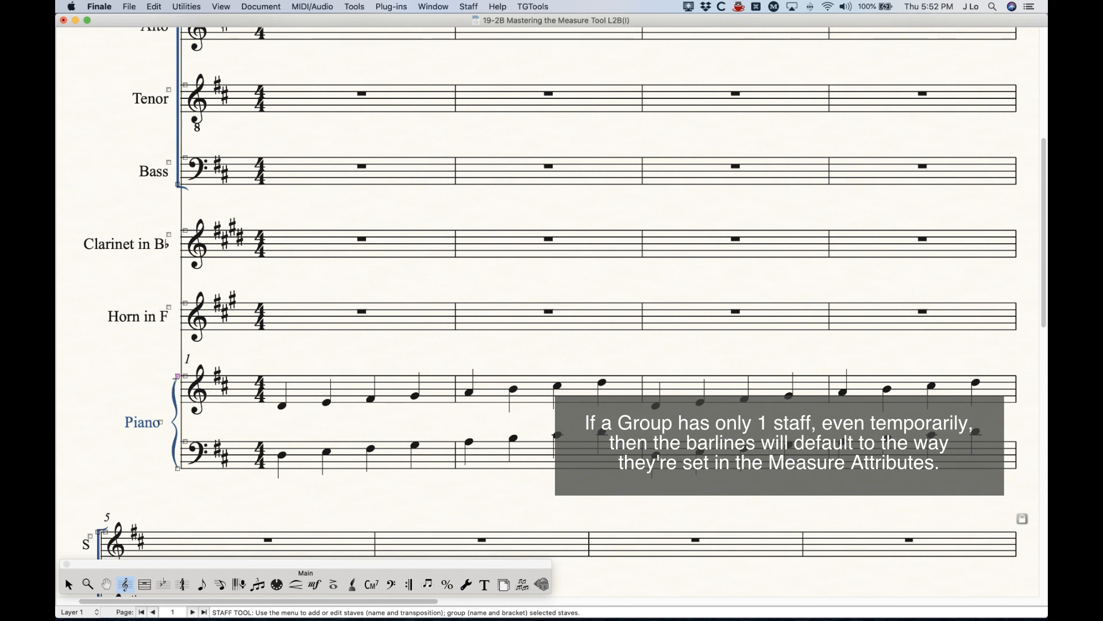
Check the Draw Barlines setting in the group attributes of the bracketed Soprano-to-Bass staves
scroll(313, 443, up, 10)
double_click(178, 259)
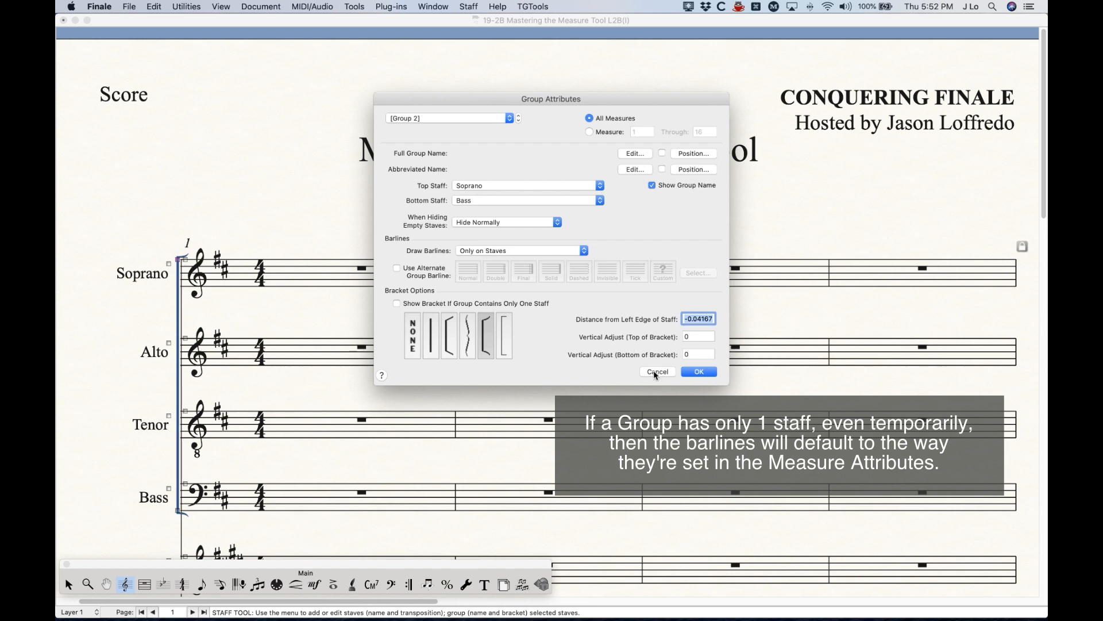
click(698, 371)
Set the Piano group's barlines to draw Only Between Staves (Mensurstriche)
scroll(276, 315, down, 5)
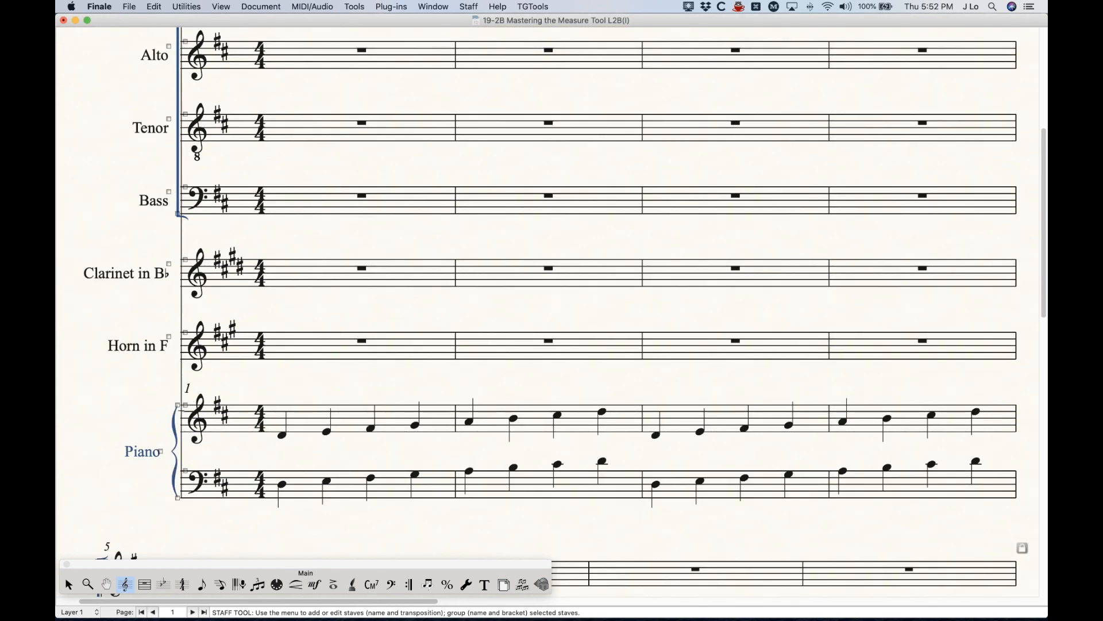
double_click(177, 405)
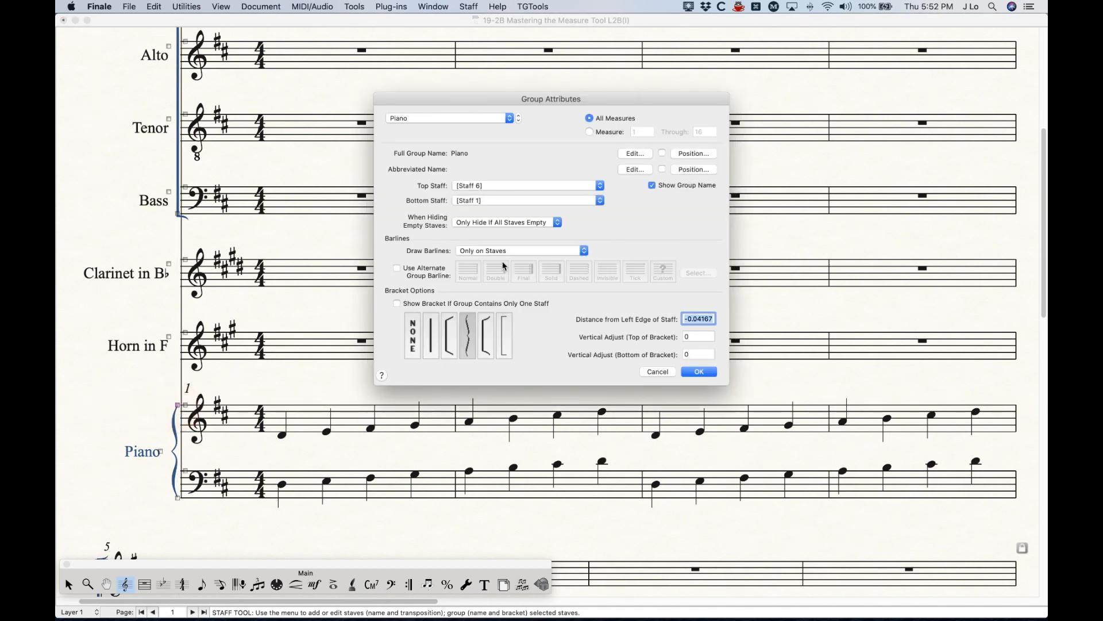
click(499, 253)
click(500, 270)
click(696, 373)
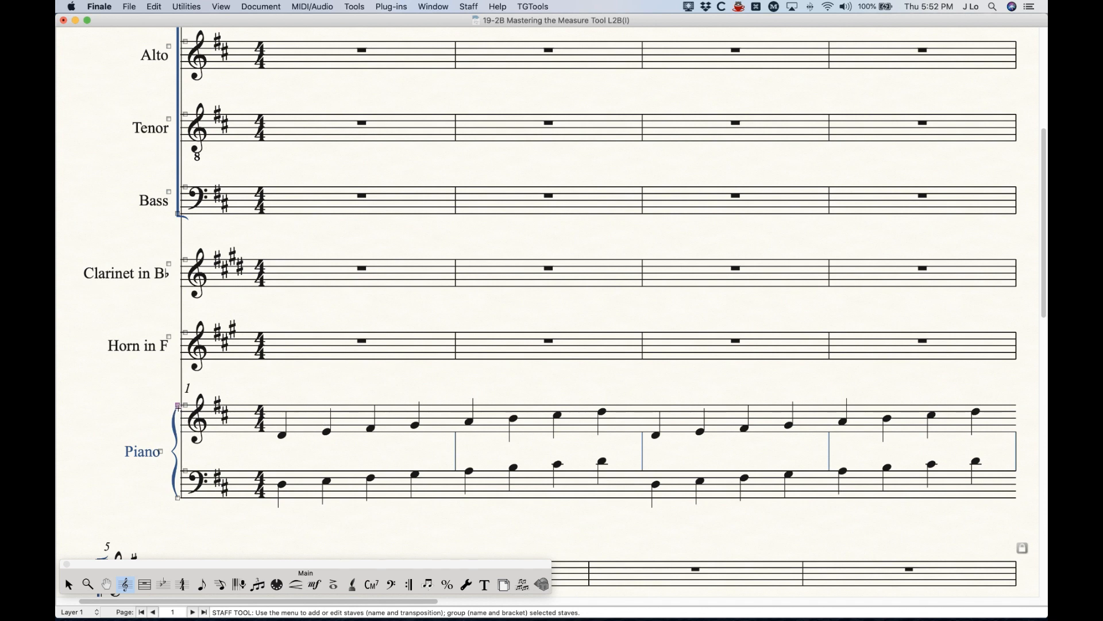
Set the Piano group's barlines to draw Through Staves in its group attributes
double_click(177, 405)
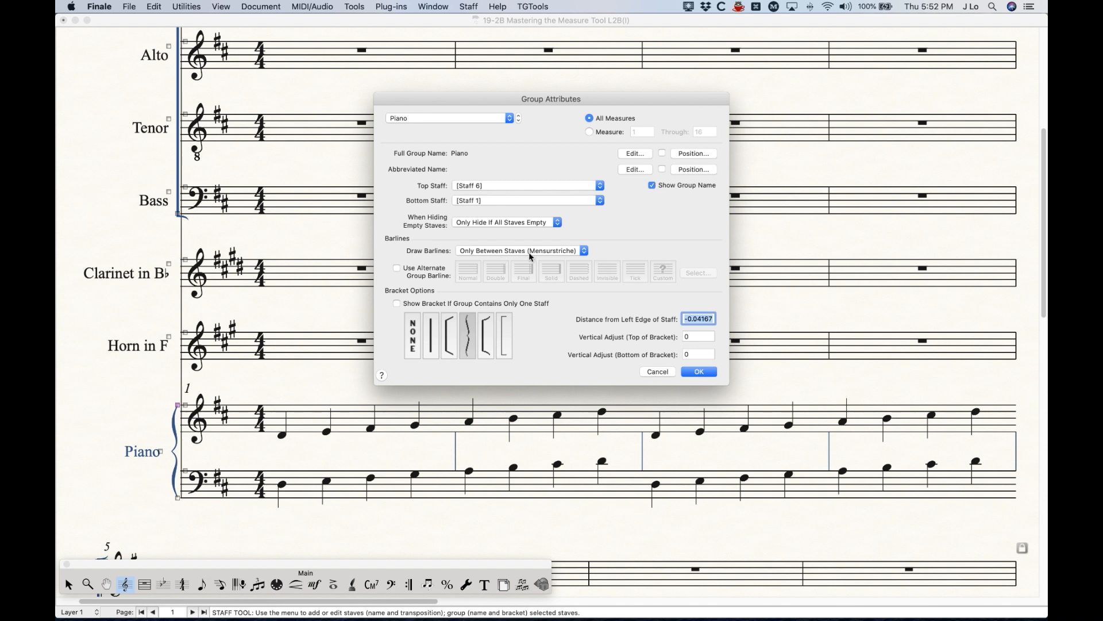
click(505, 251)
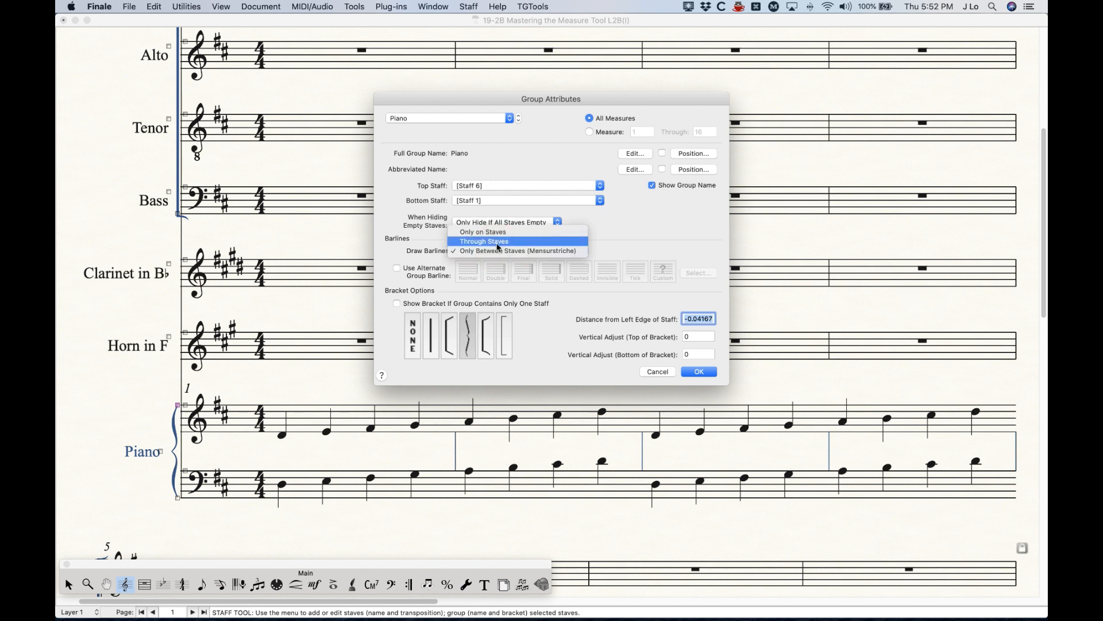
click(497, 242)
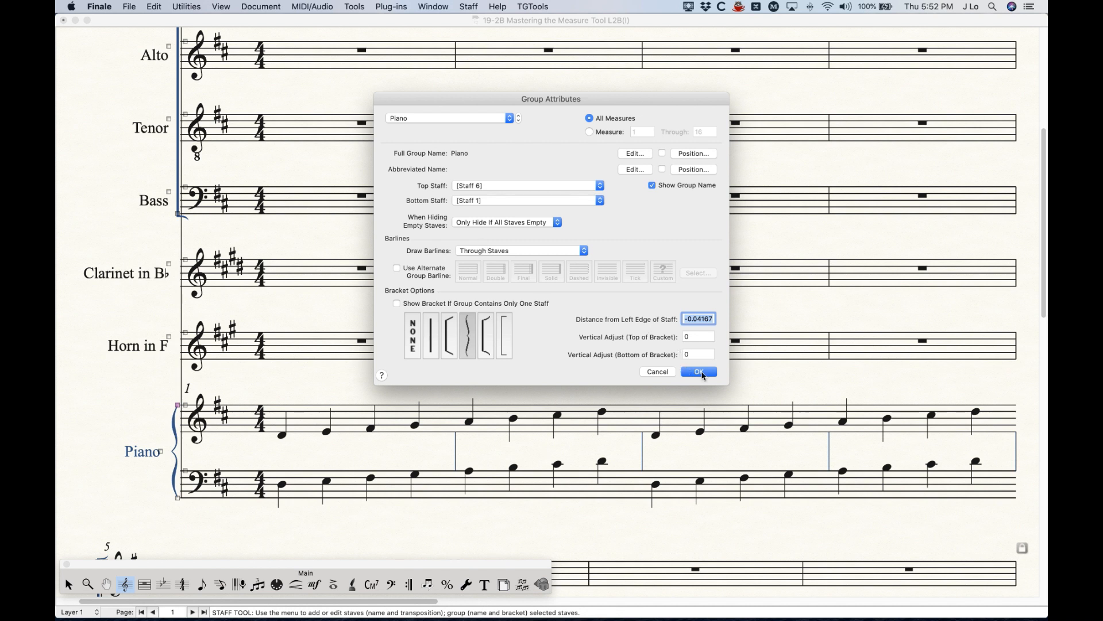
key(Return)
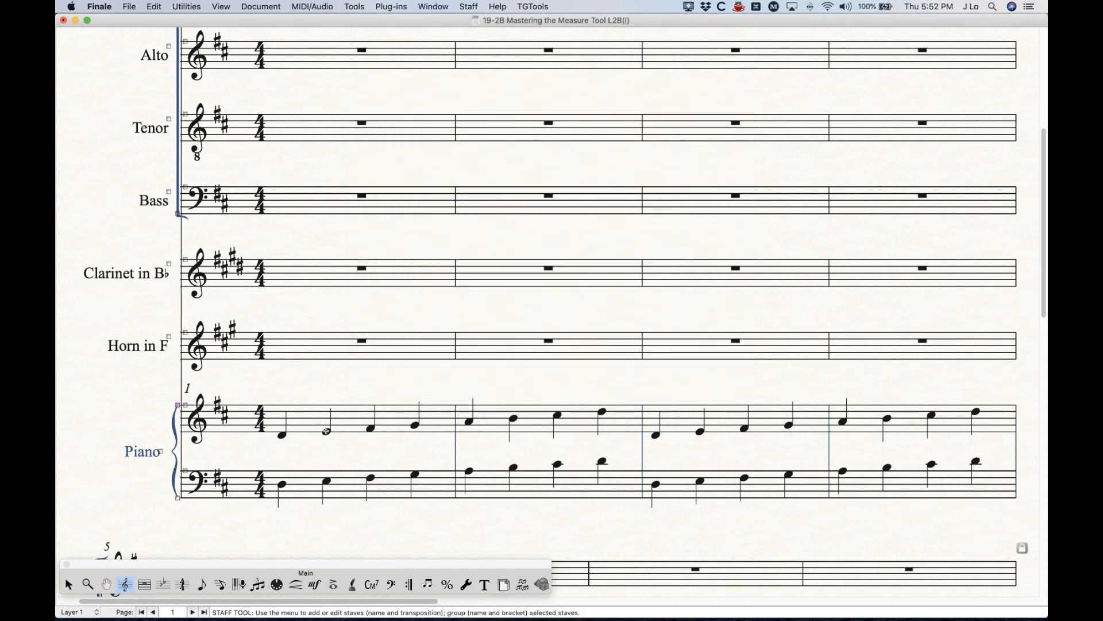
Give measure 1 a Final barline in its measure attributes with Override Group Barlines enabled, and clear the measure selection
click(145, 585)
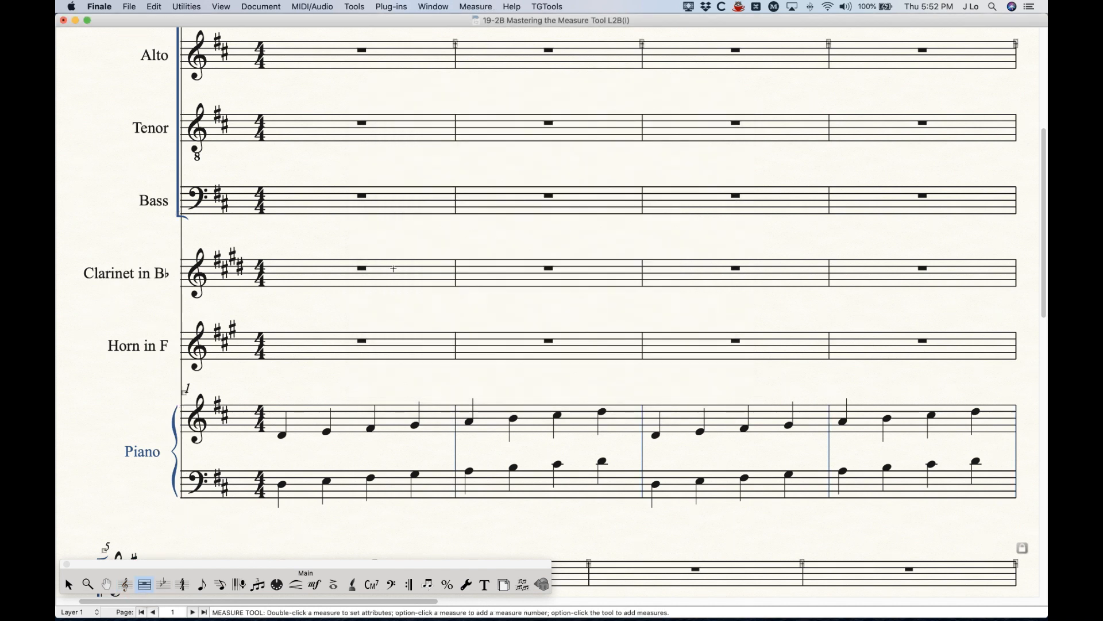
double_click(426, 272)
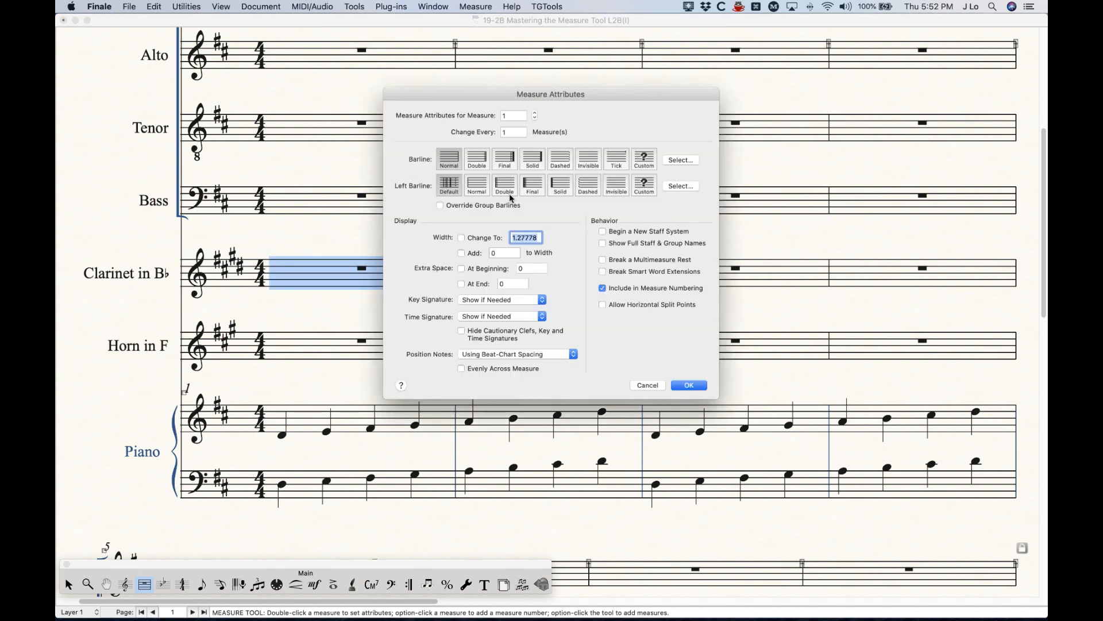
click(513, 165)
click(690, 386)
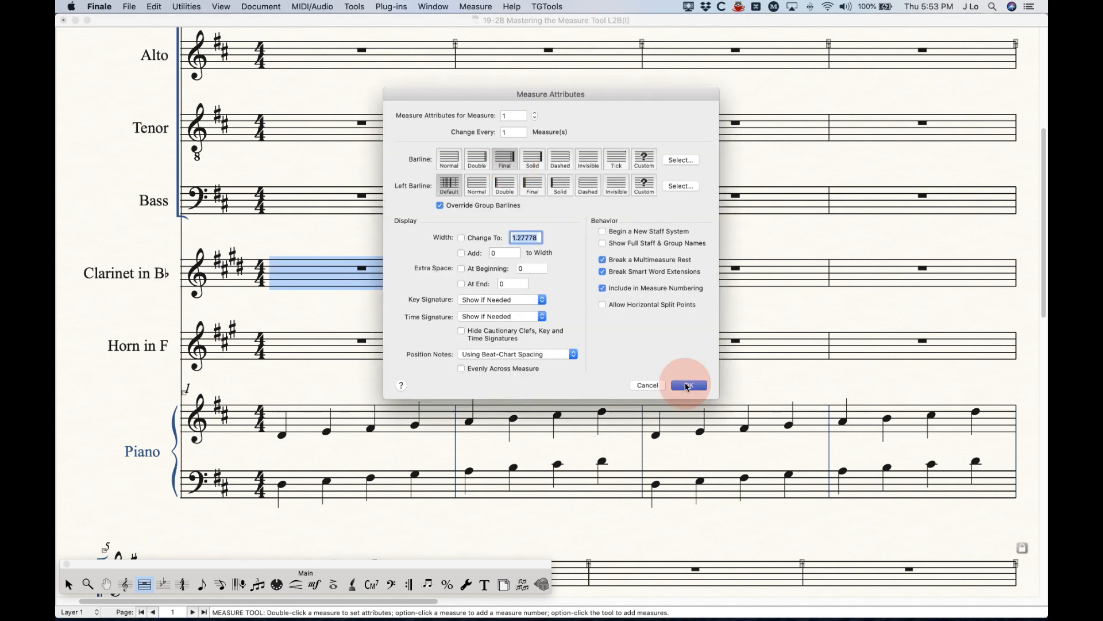
click(68, 585)
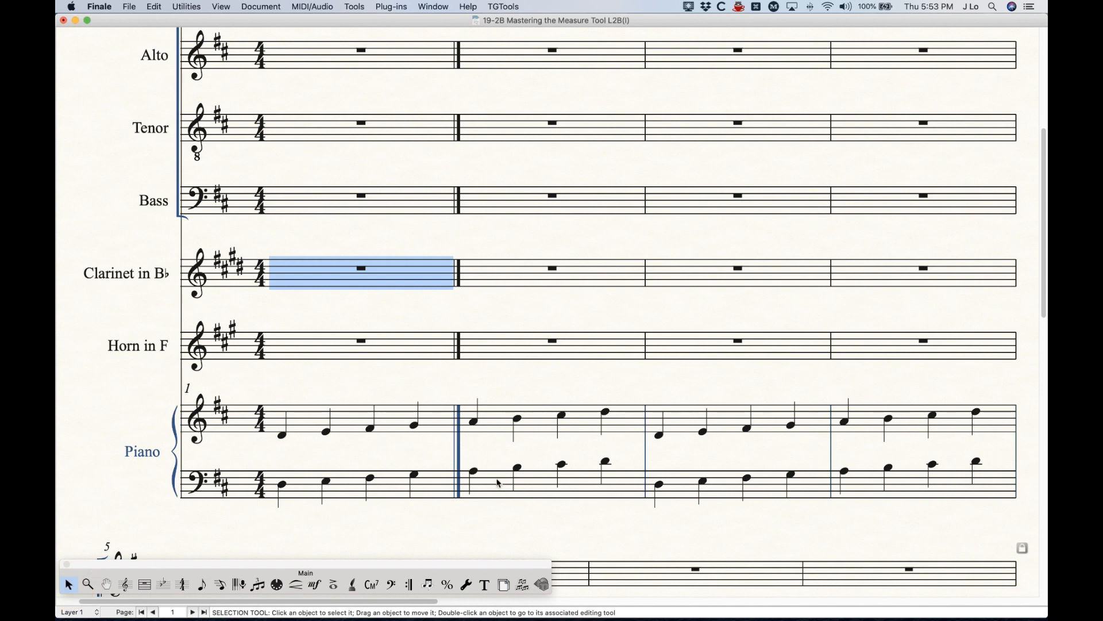
click(508, 373)
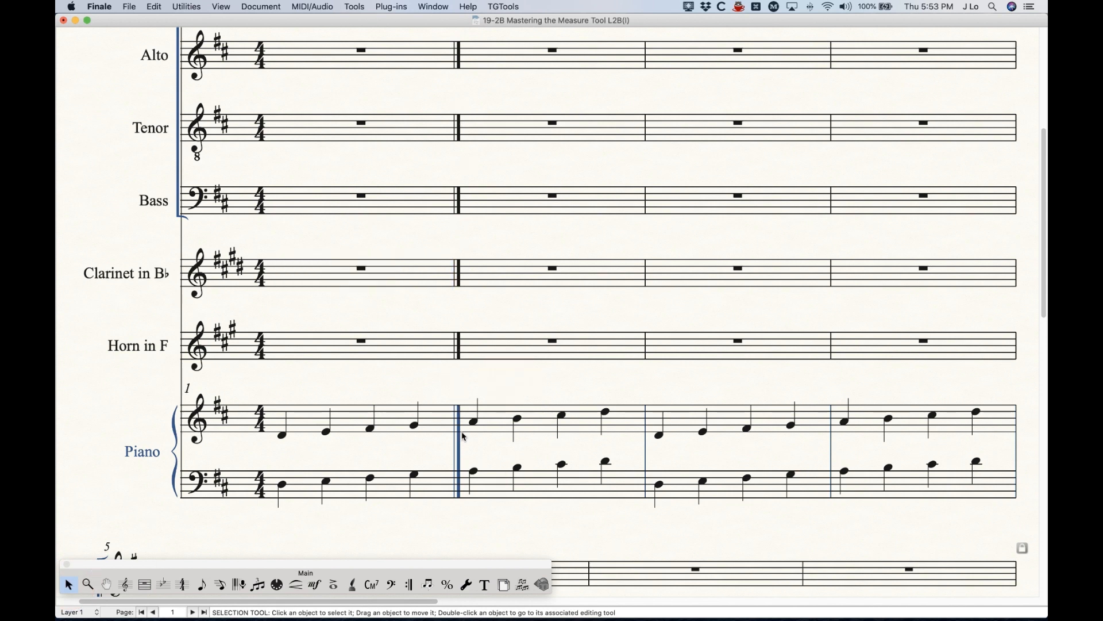
Examine the barline at the end of measure 1 on the choir, clarinet, horn and piano staves
scroll(463, 434, down, 3)
scroll(462, 433, up, 1)
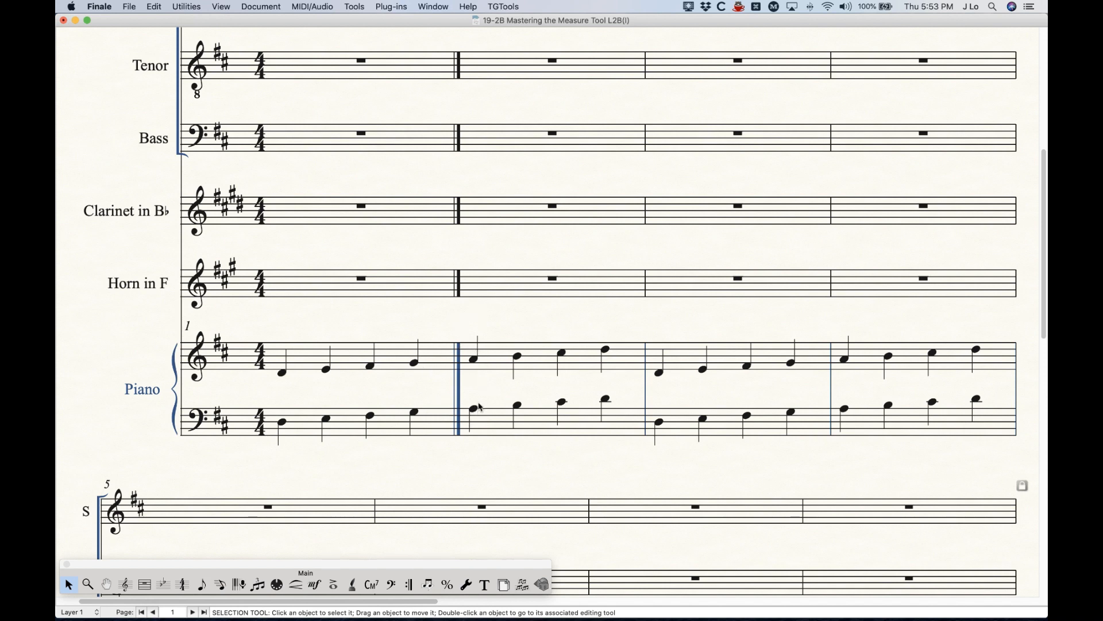
scroll(347, 429, up, 3)
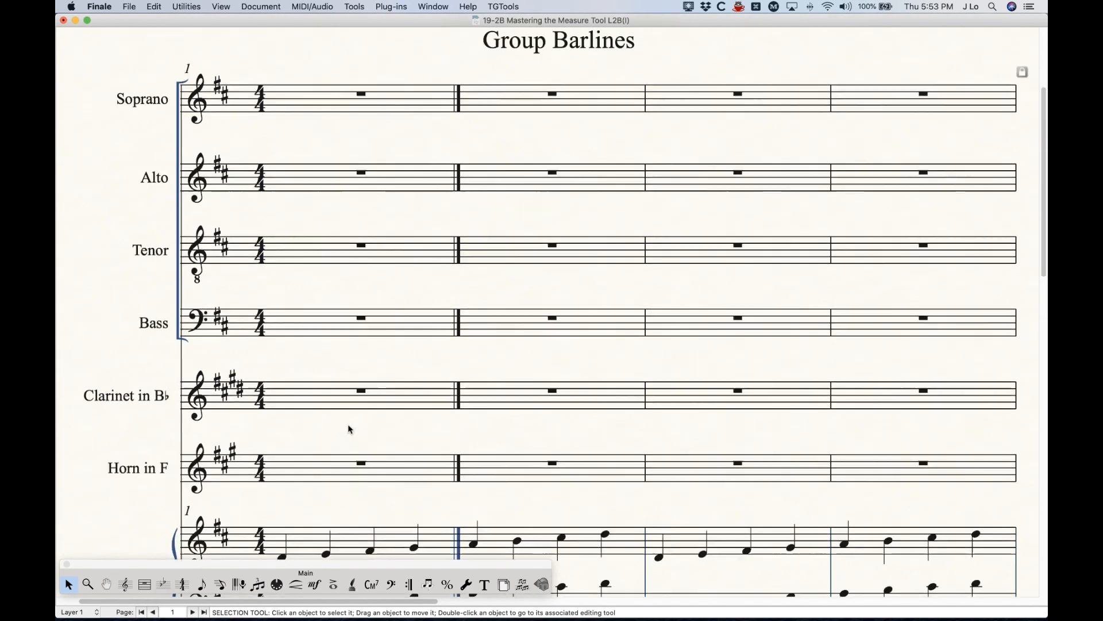
scroll(356, 431, up, 3)
scroll(423, 425, down, 3)
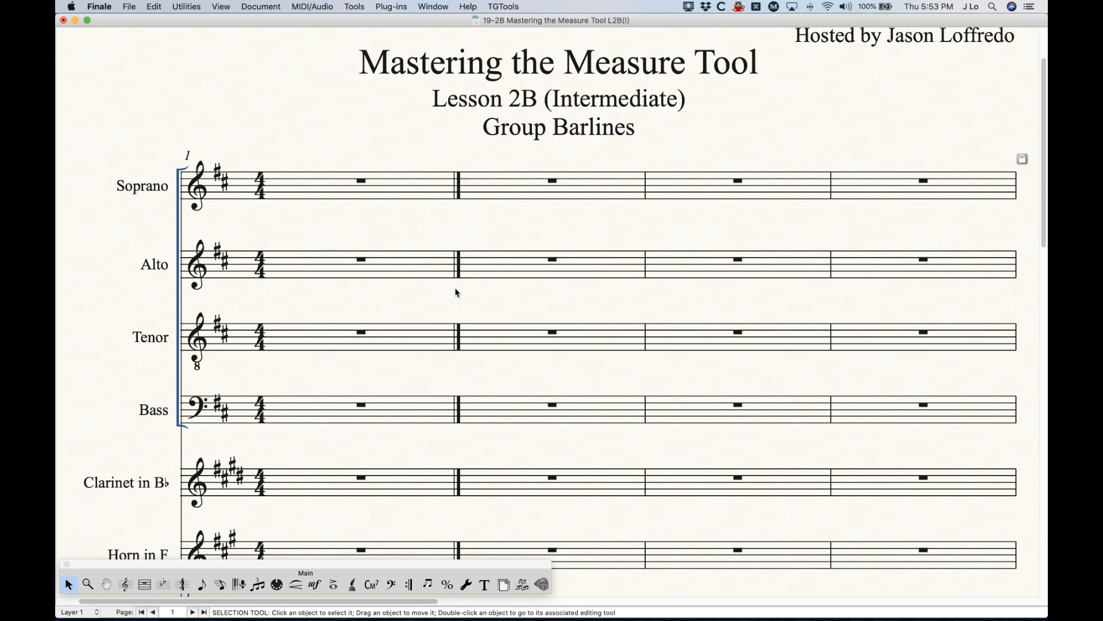
scroll(457, 293, down, 5)
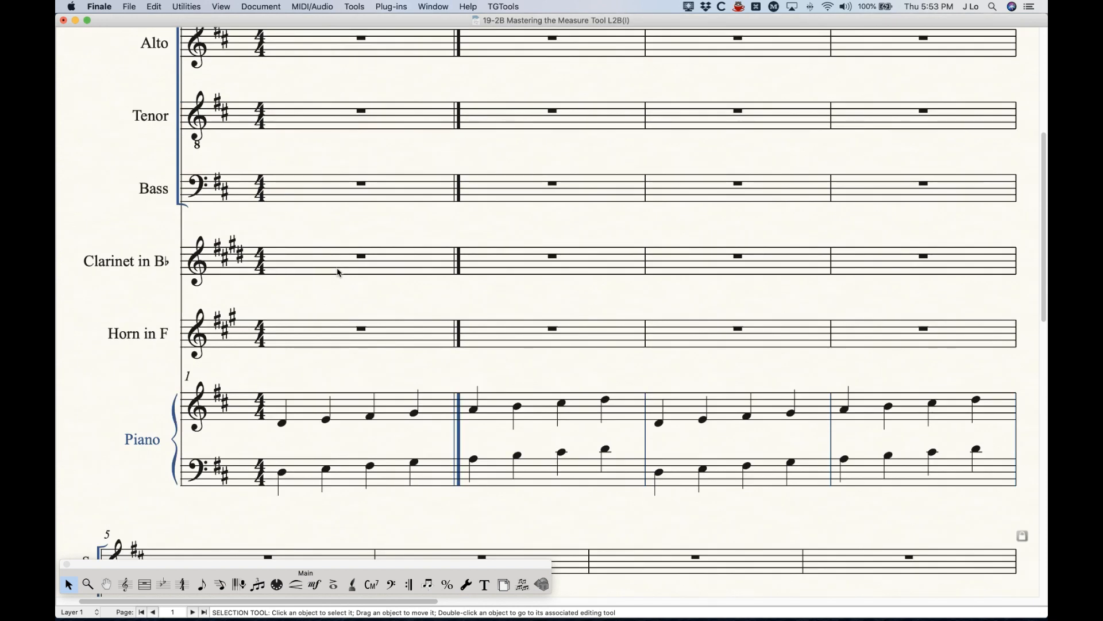
click(339, 270)
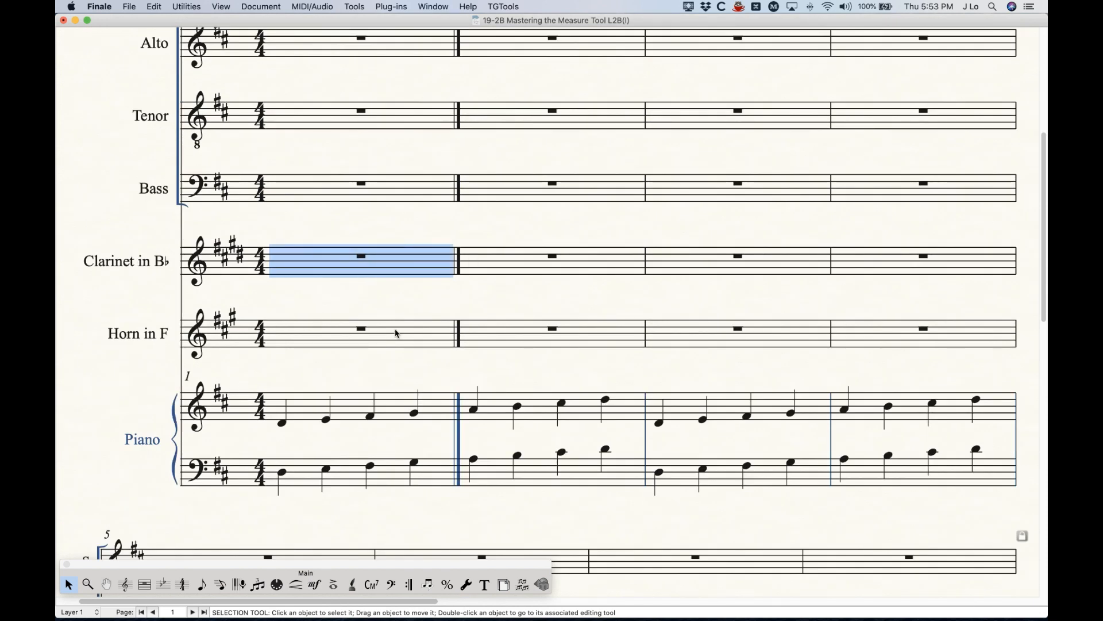
click(398, 331)
click(375, 260)
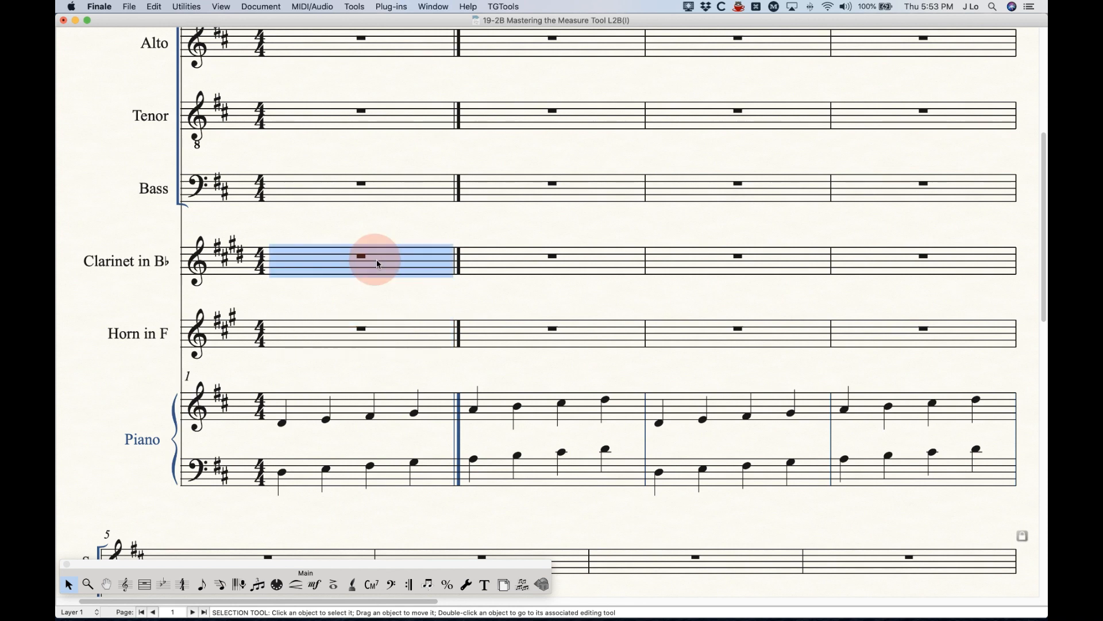
scroll(411, 427, down, 3)
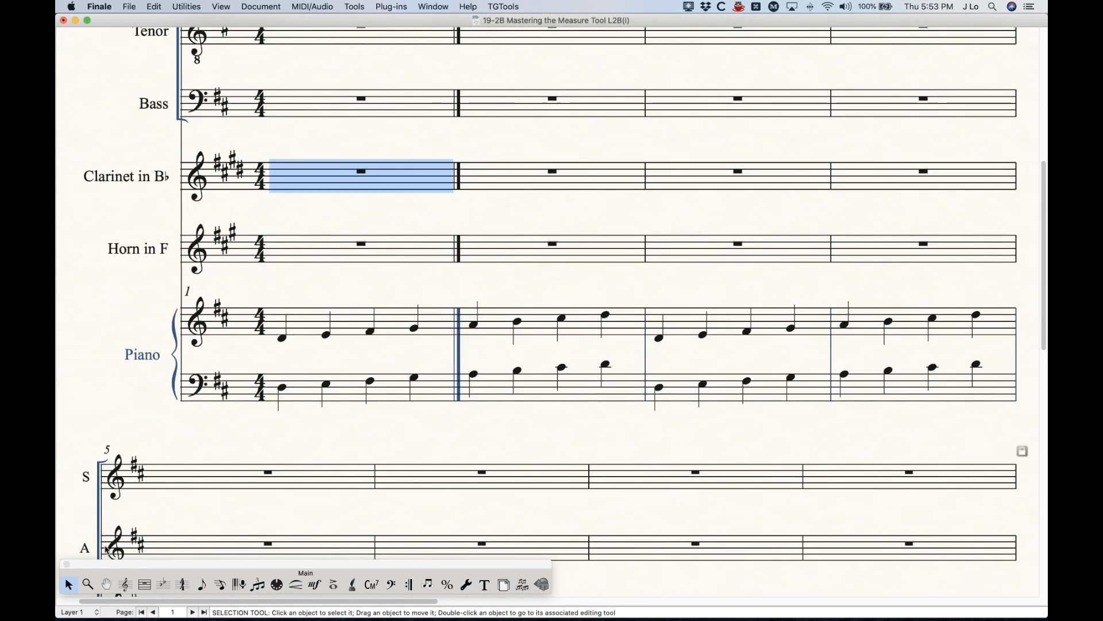
Set the Piano group's barlines to draw Only on Staves in its group attributes
click(125, 584)
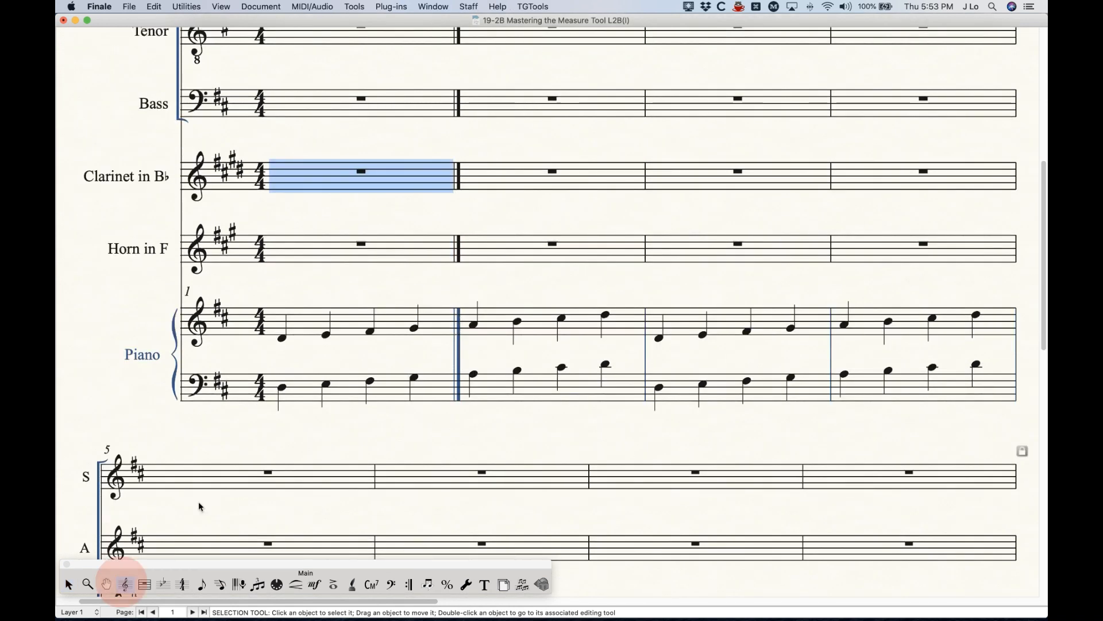
click(178, 308)
click(505, 251)
click(498, 241)
click(698, 371)
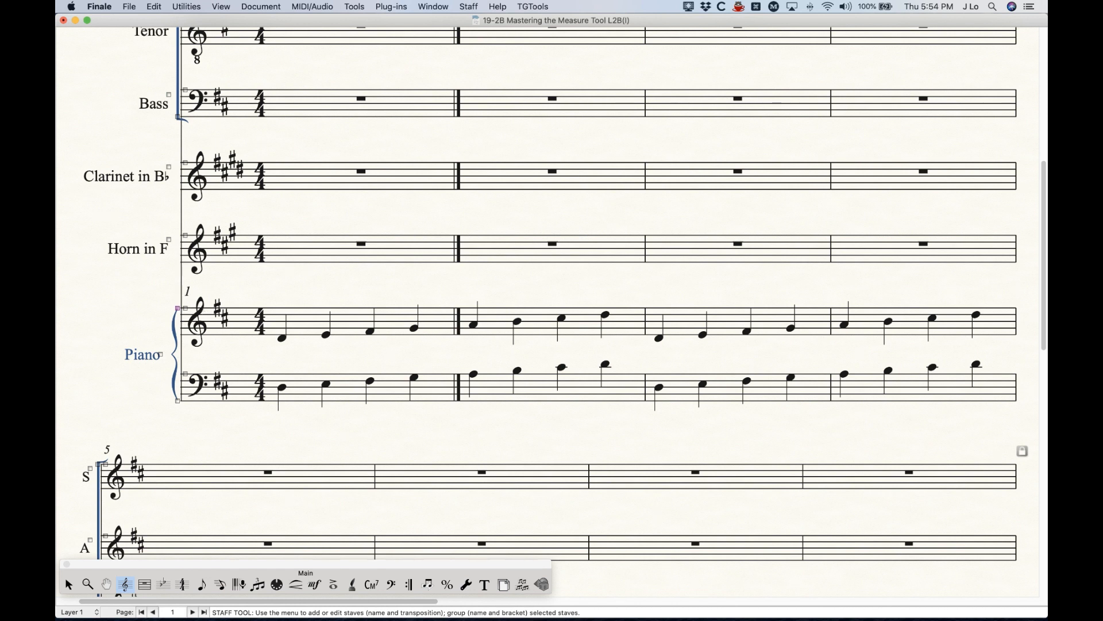
Change the Piano group's barlines to draw Only Between Staves (Mensurstriche)
double_click(177, 308)
click(488, 251)
click(490, 270)
click(699, 371)
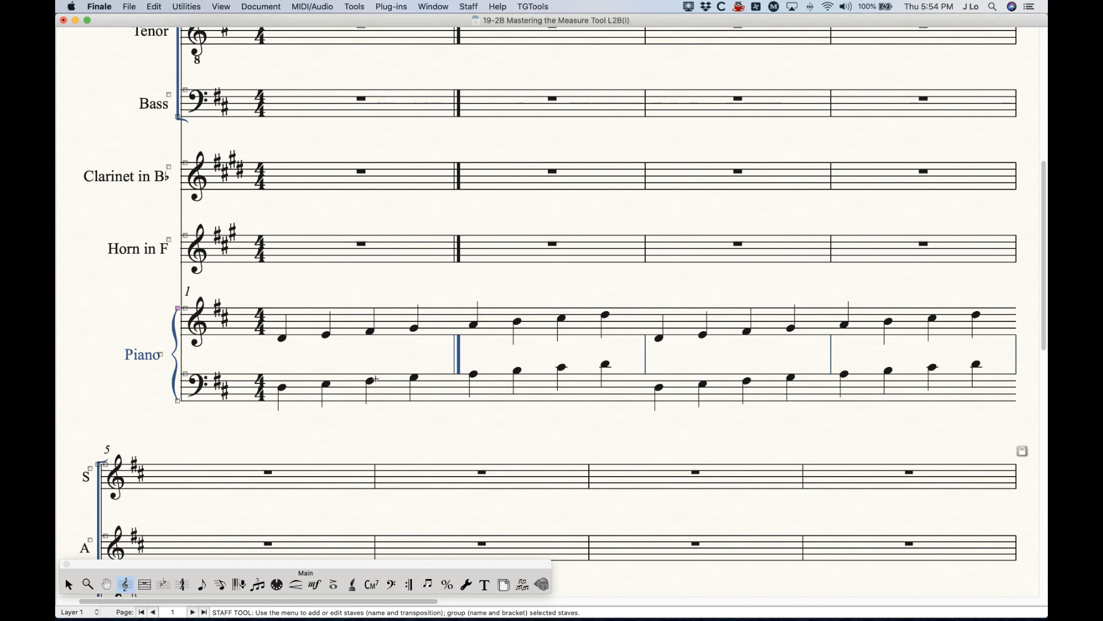
Set the Piano group's barlines to draw Through Staves and enable a Dashed alternate group barline
double_click(177, 308)
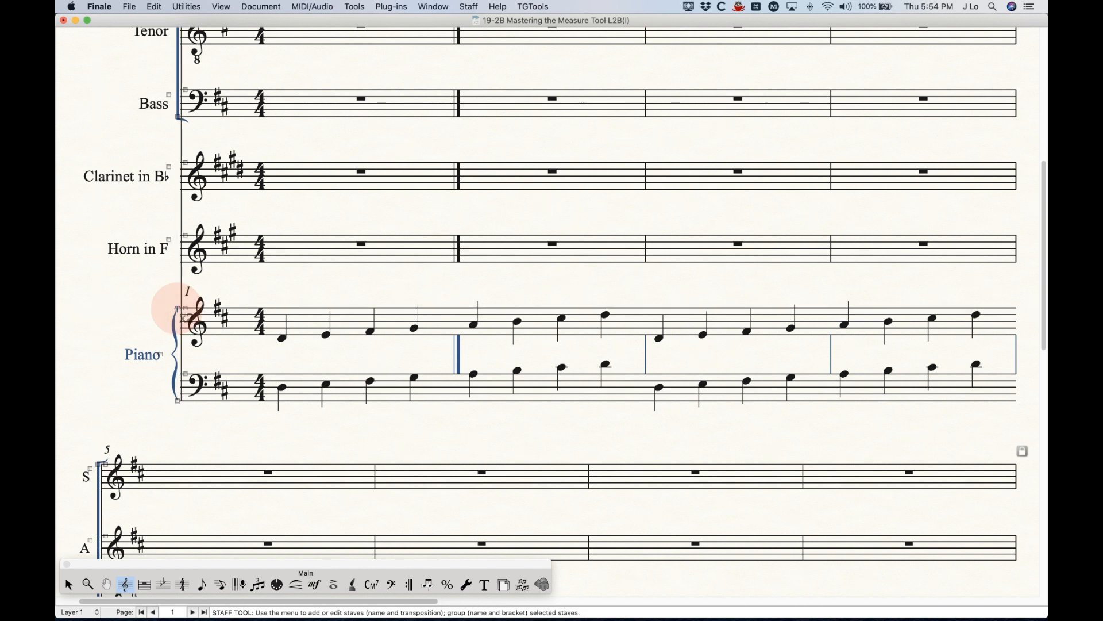
click(488, 252)
click(490, 242)
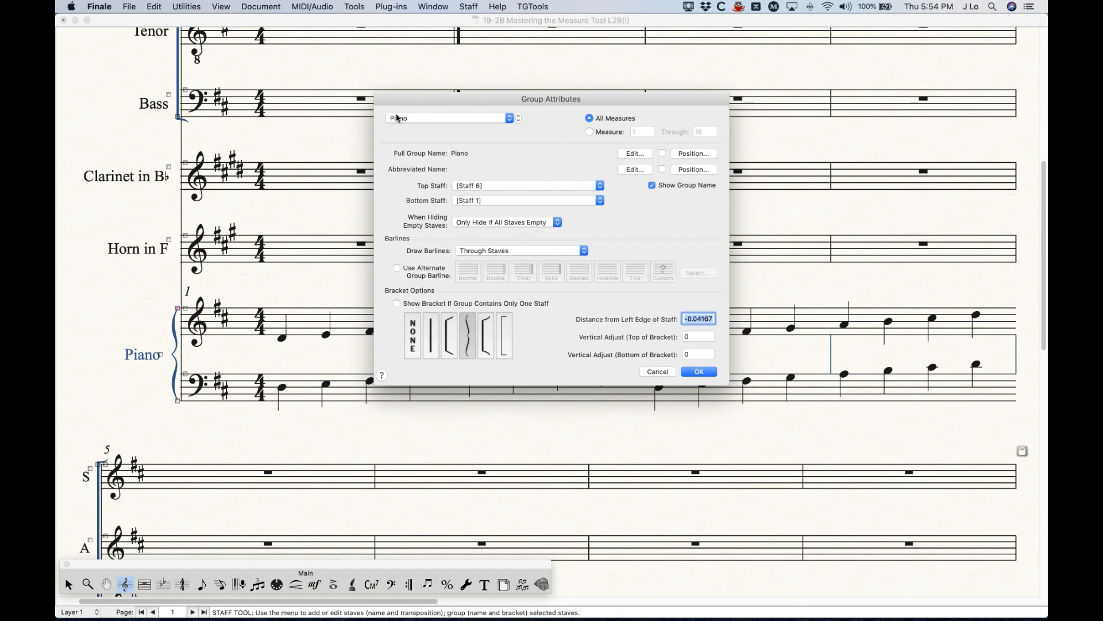
click(397, 268)
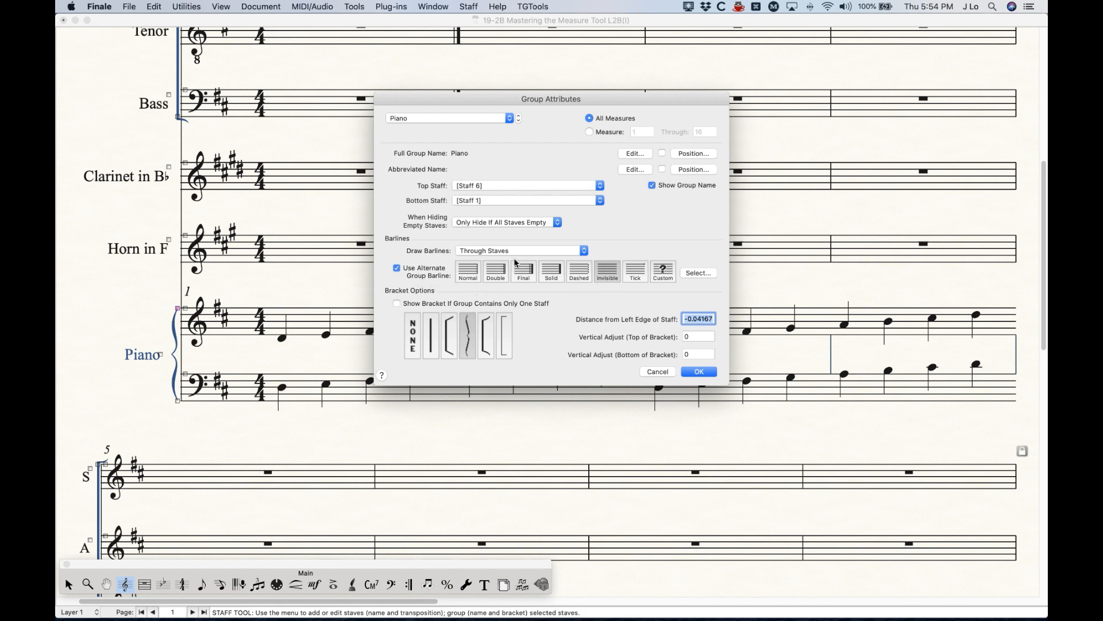
click(572, 273)
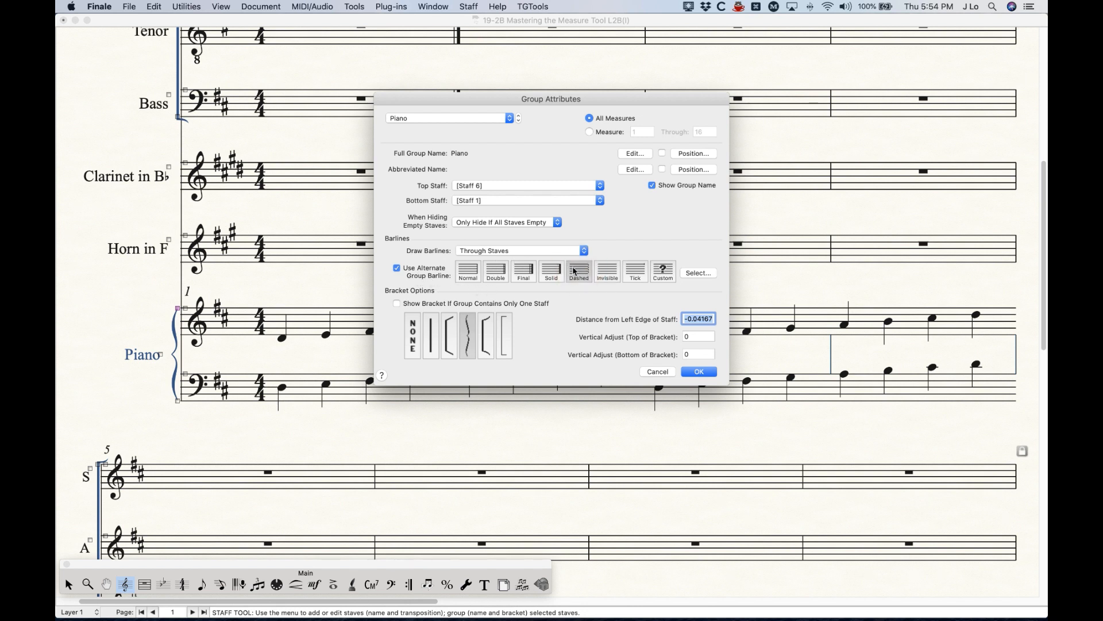
click(699, 371)
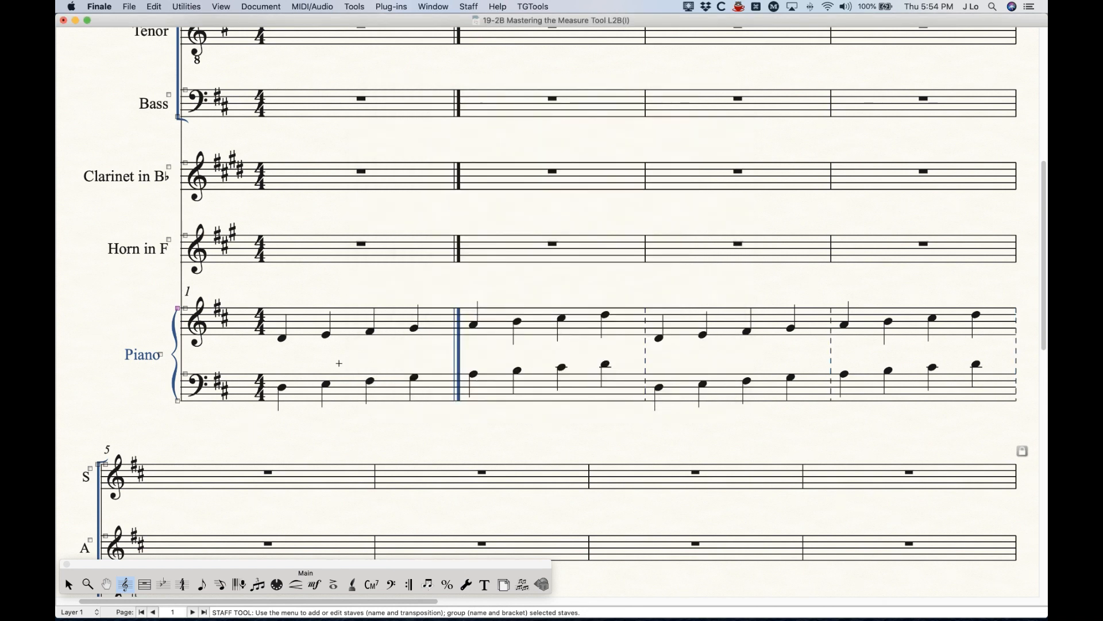
Set measure 1's barline to Normal with Override Group Barlines off, and clear the measure selection
click(145, 584)
double_click(416, 246)
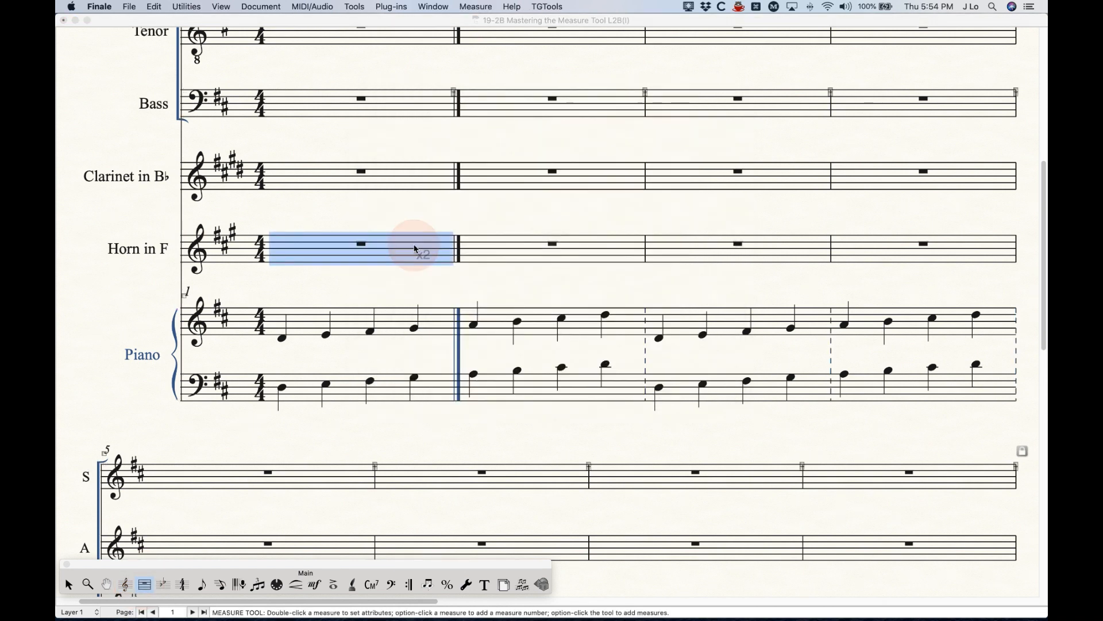
click(454, 160)
click(688, 385)
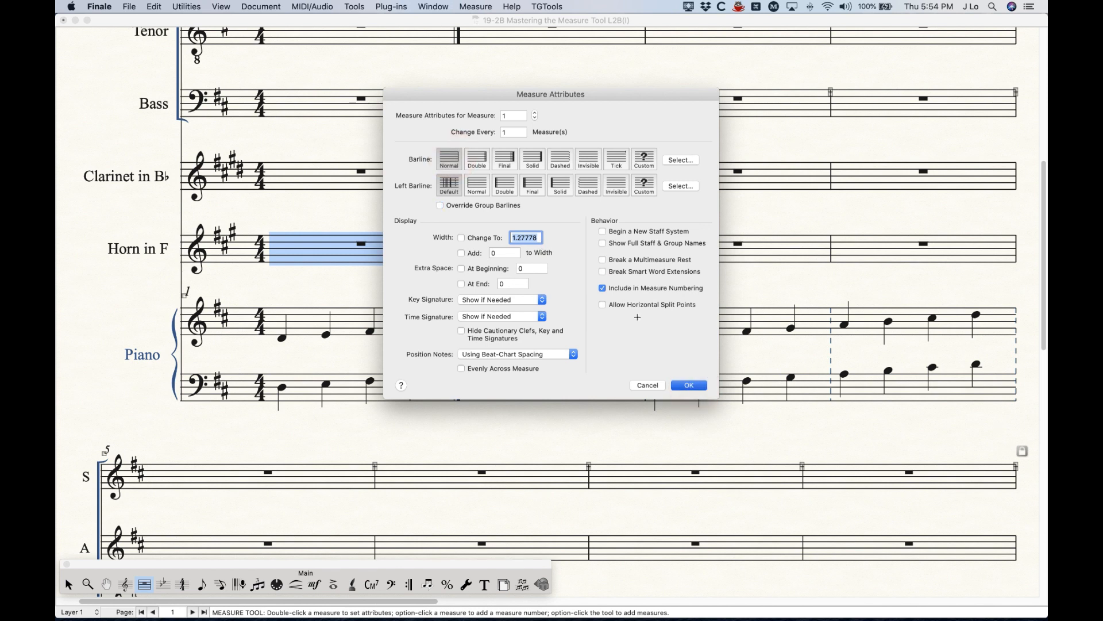
click(68, 585)
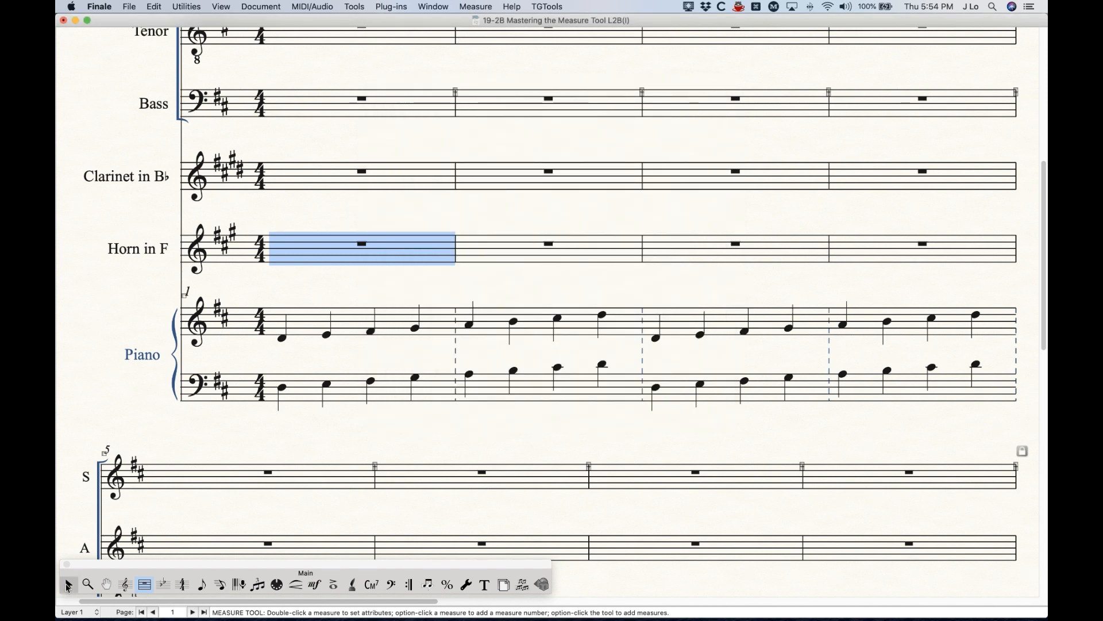
click(432, 276)
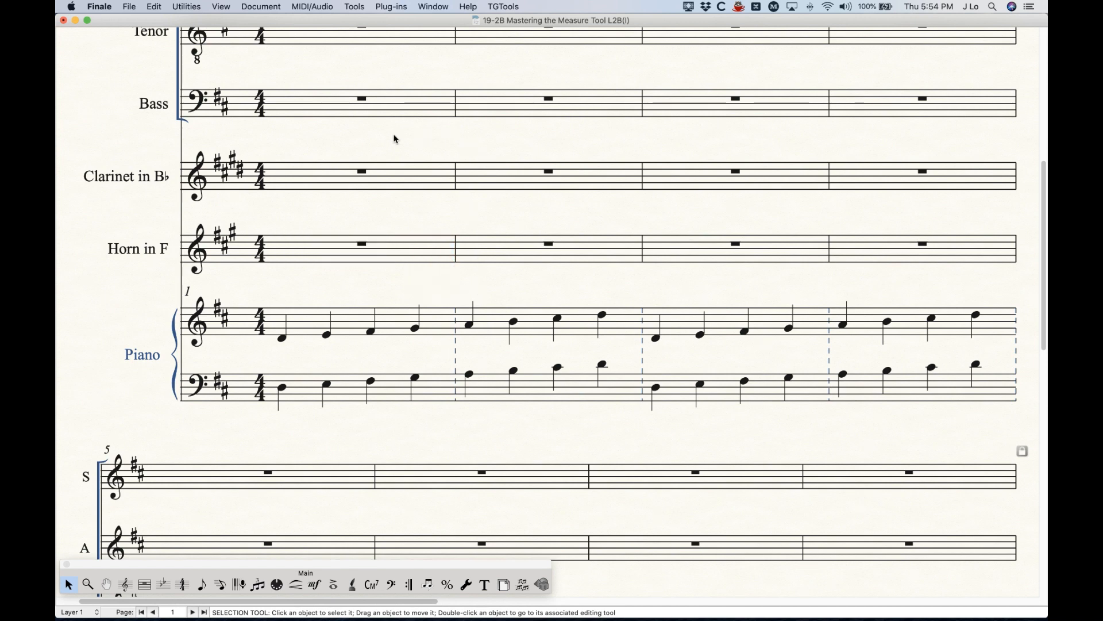
Enable a Solid alternate group barline for the Soprano-to-Bass choir group
scroll(441, 376, up, 5)
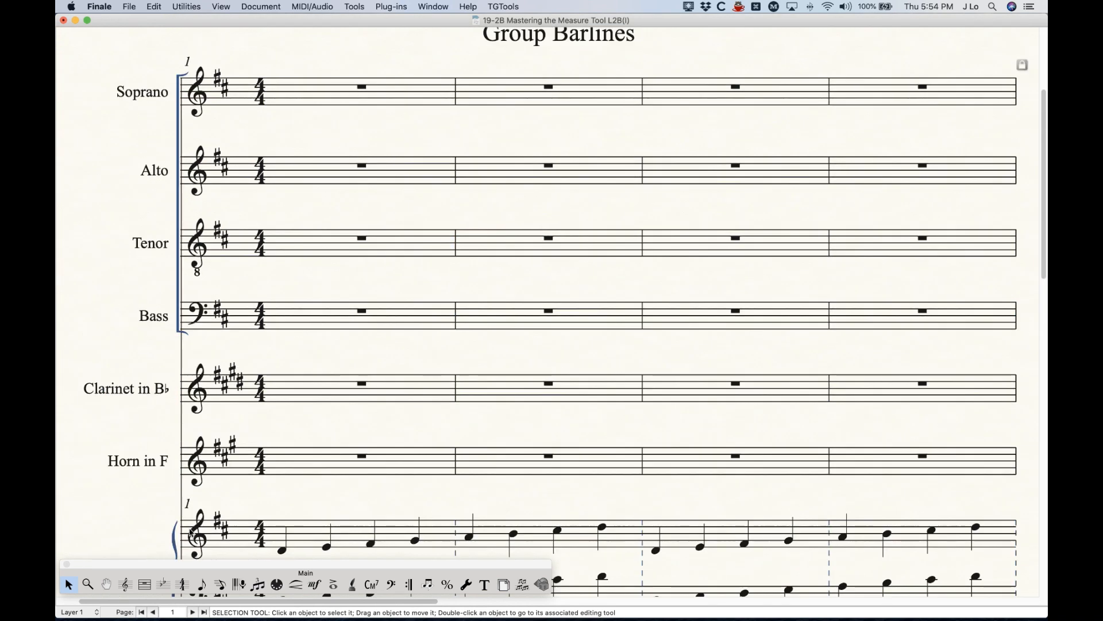
click(126, 584)
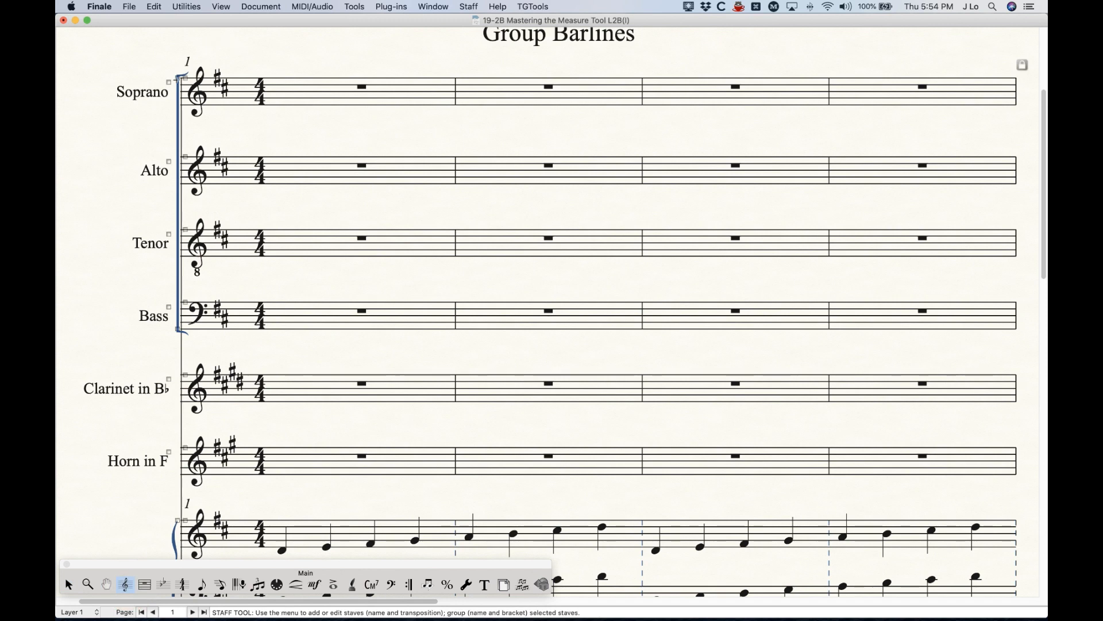
double_click(178, 80)
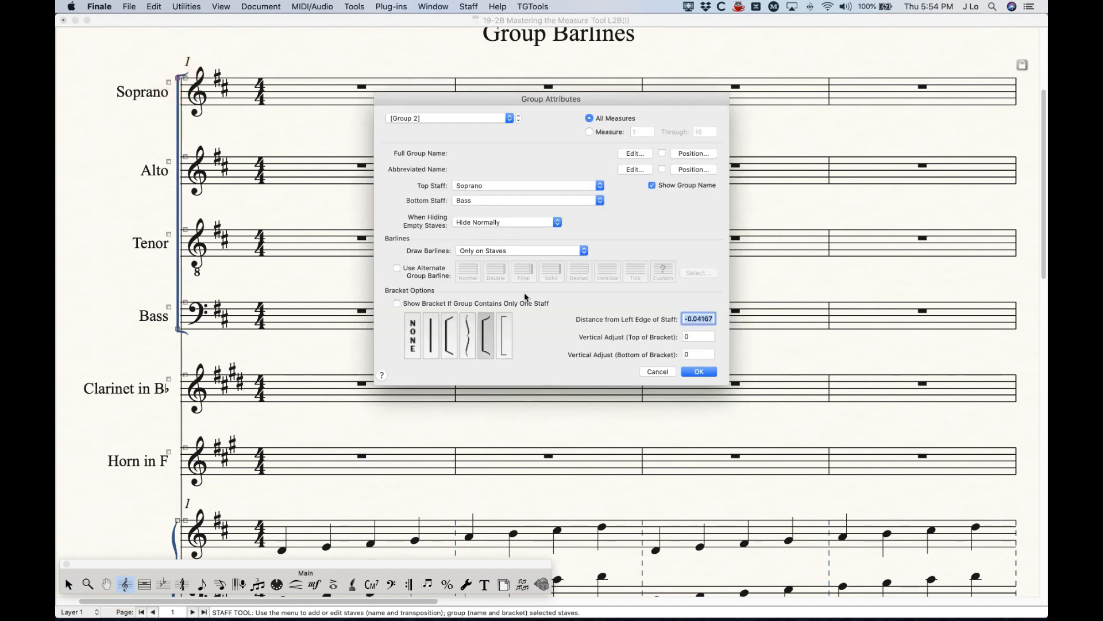
click(406, 275)
click(550, 271)
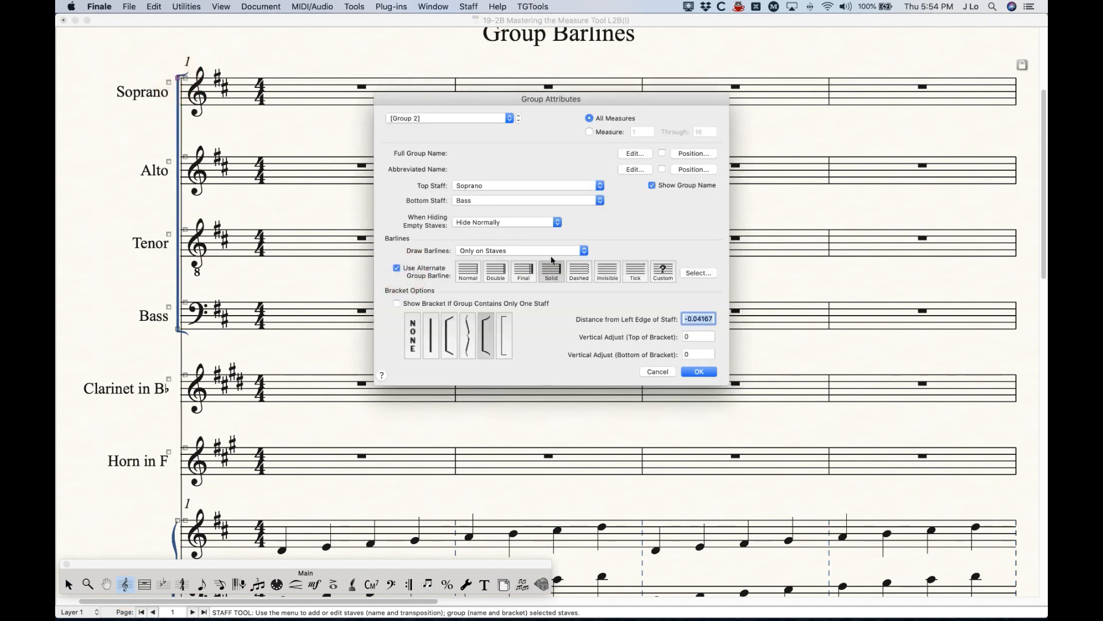
click(700, 372)
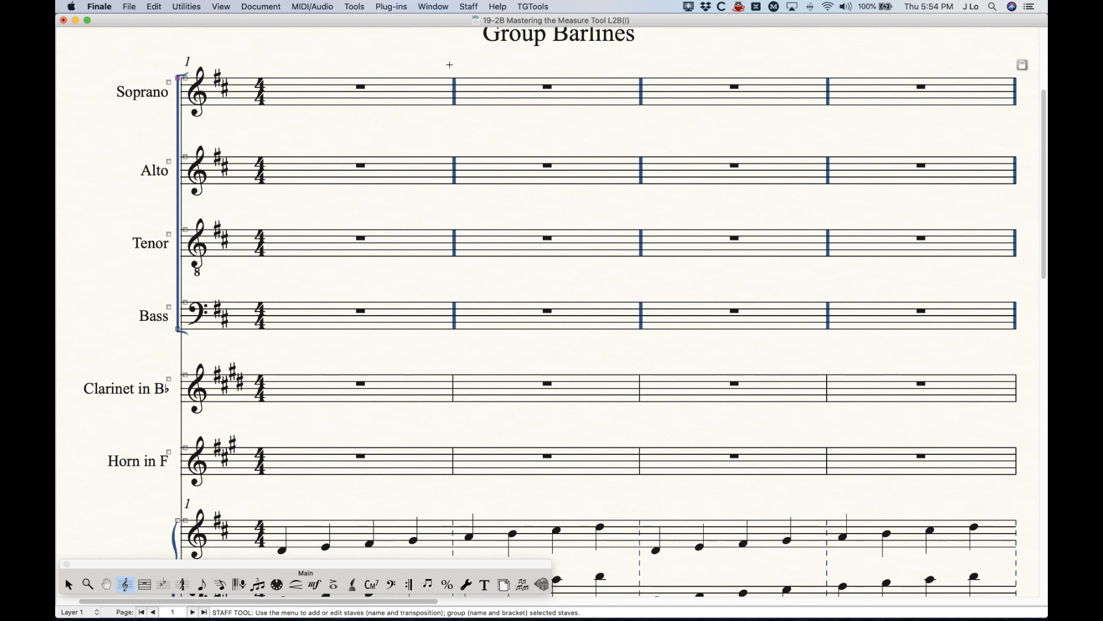
Turn off Use Alternate Group Barline for the Soprano-to-Bass choir group
scroll(456, 177, up, 2)
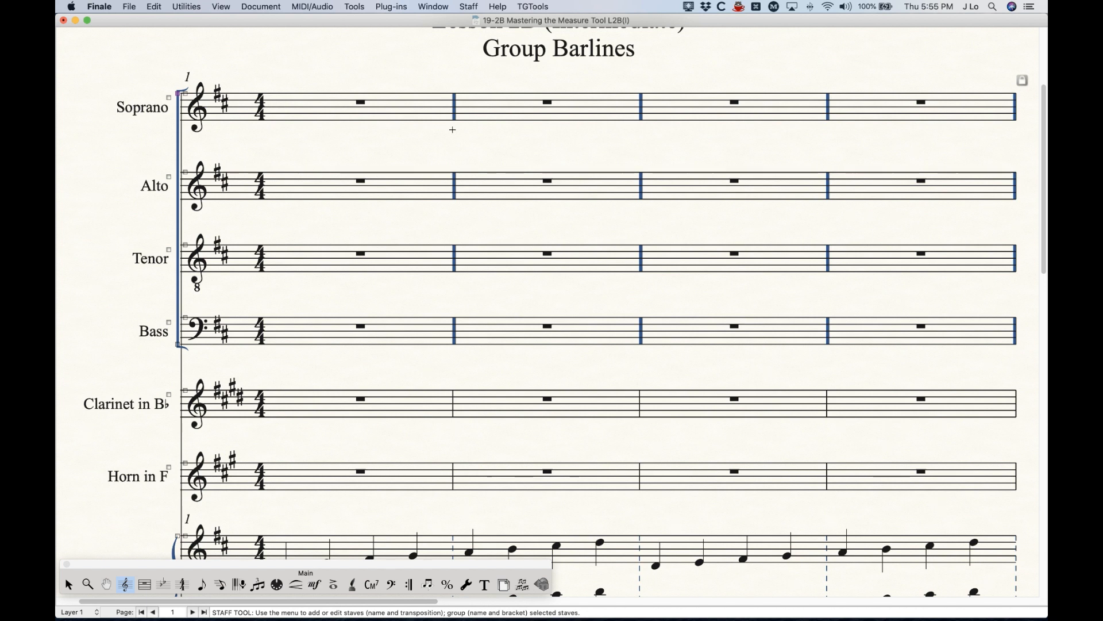
scroll(478, 200, up, 1)
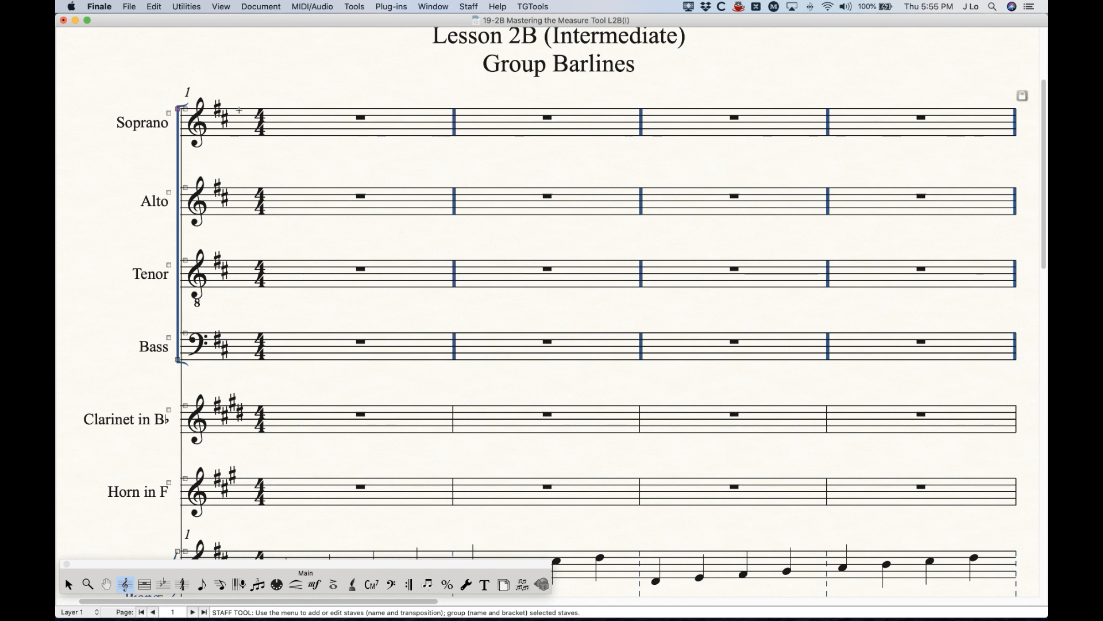
double_click(182, 109)
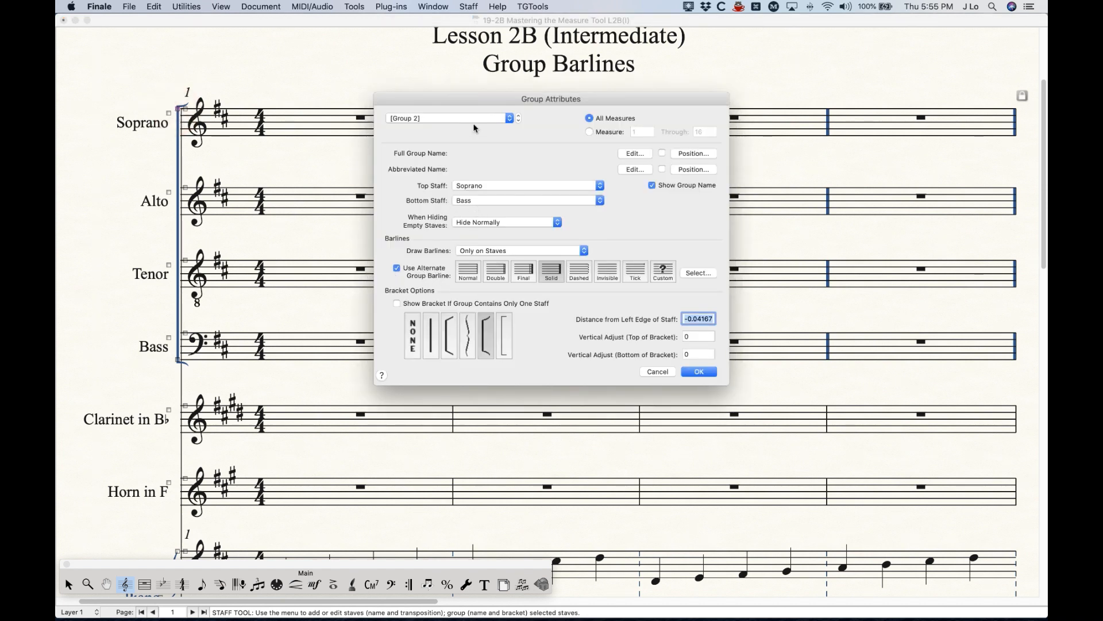
drag(472, 102, 632, 200)
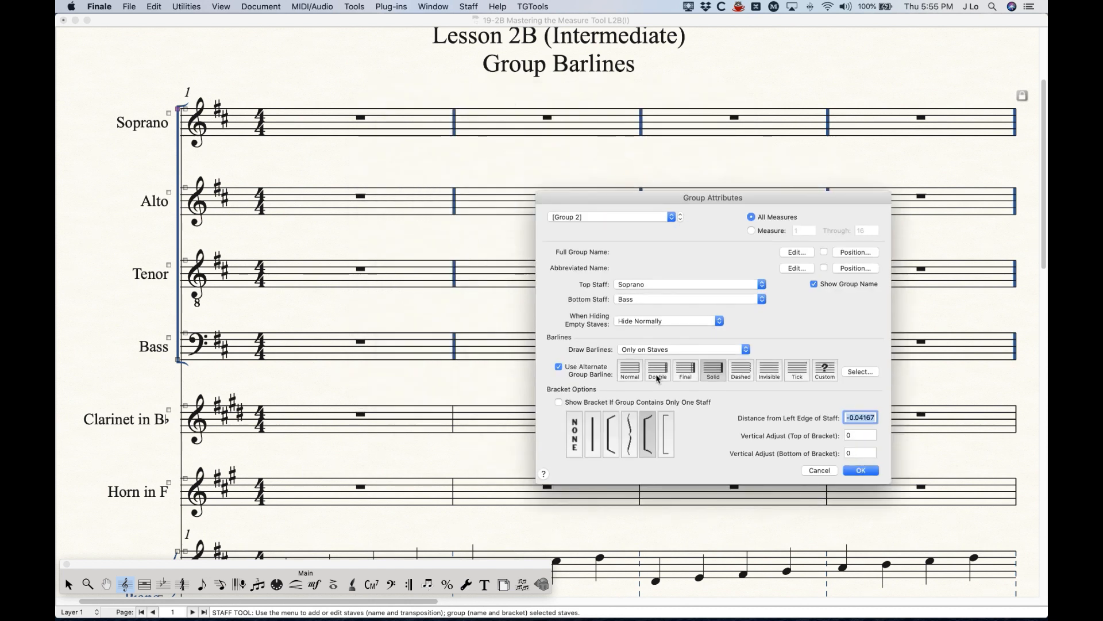
click(588, 365)
click(862, 471)
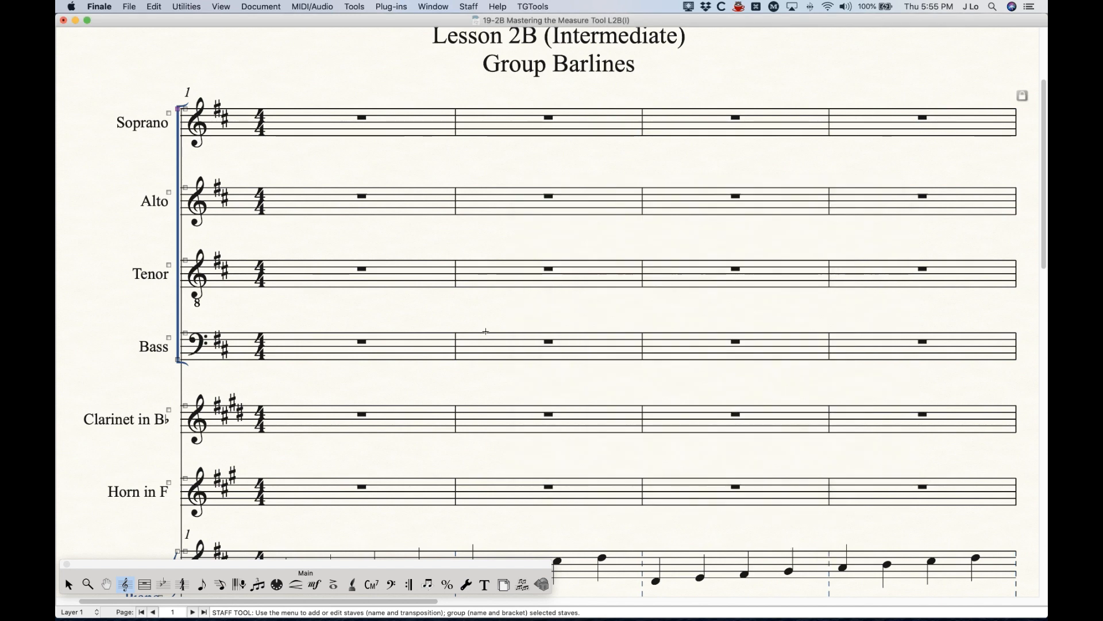
Turn off Use Alternate Group Barline for the Piano group
scroll(486, 332, down, 5)
click(356, 428)
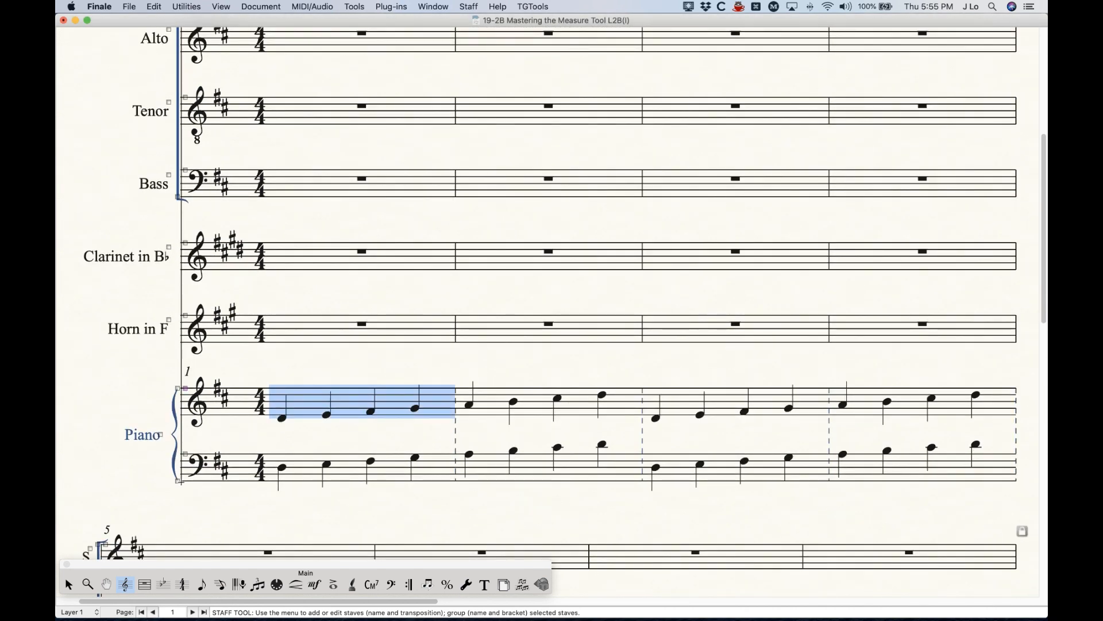
click(220, 373)
click(178, 388)
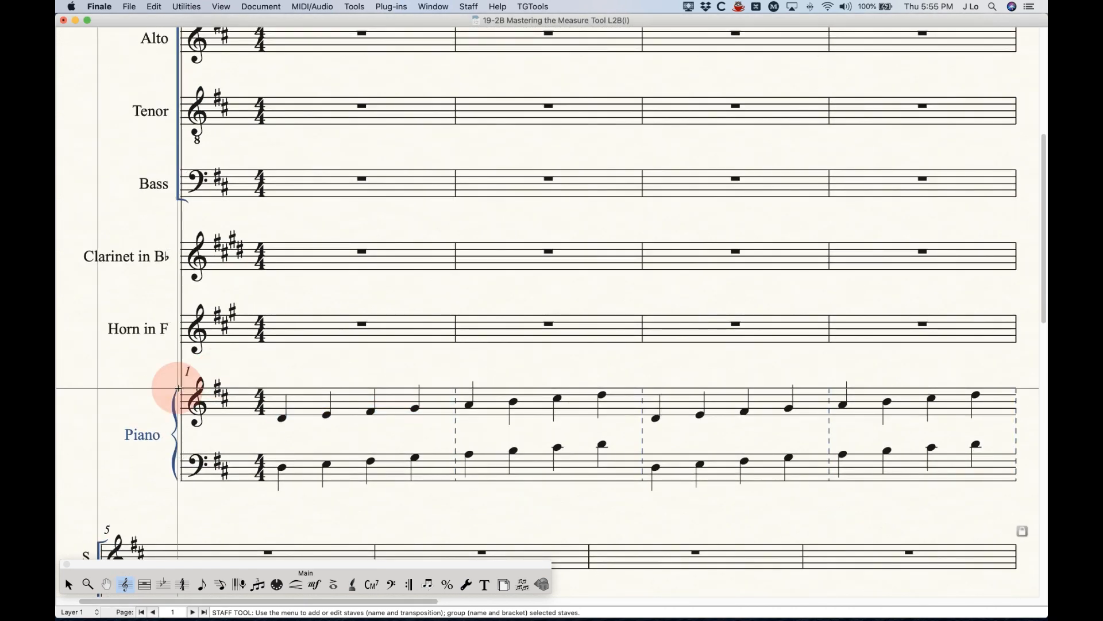
double_click(178, 388)
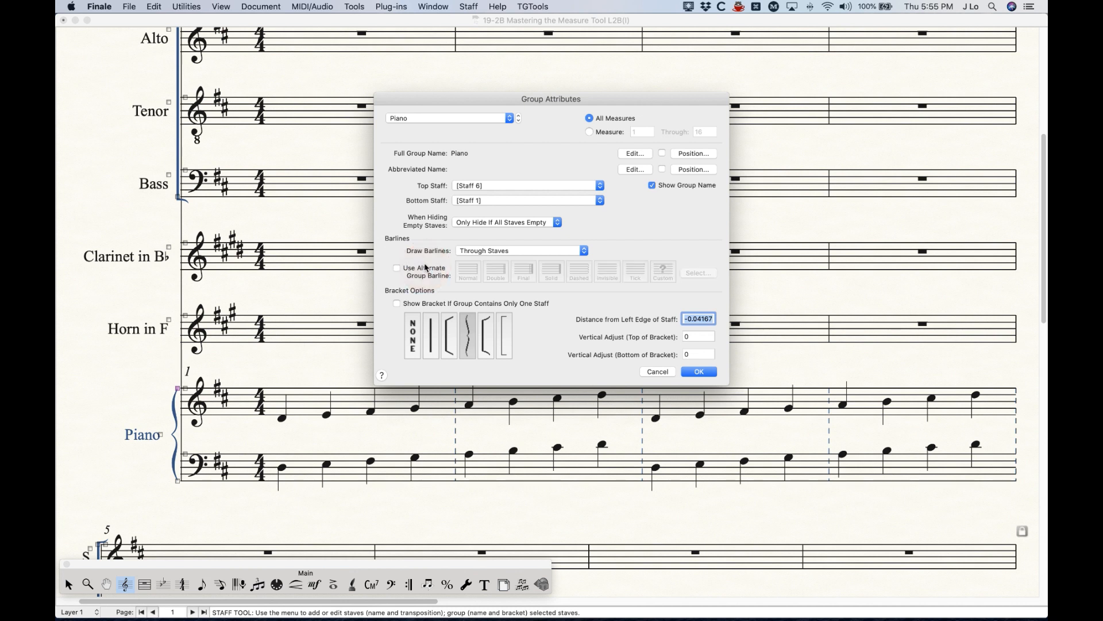
click(698, 372)
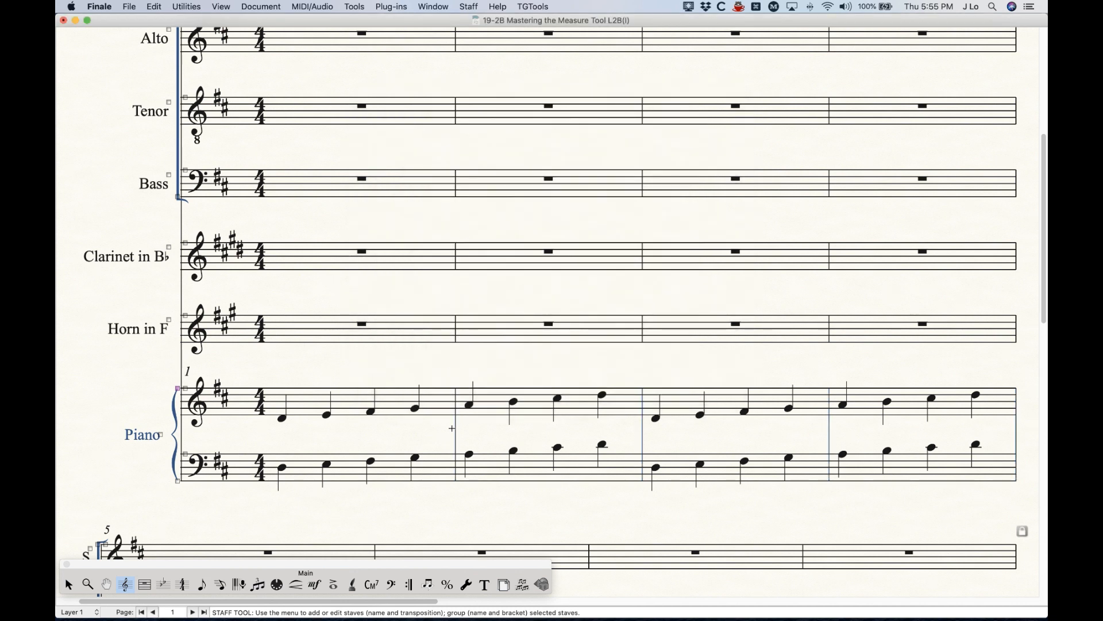
Give measure 1 a Double barline with Override Group Barlines enabled, and return it to a Normal barline with the override off
click(145, 584)
double_click(370, 259)
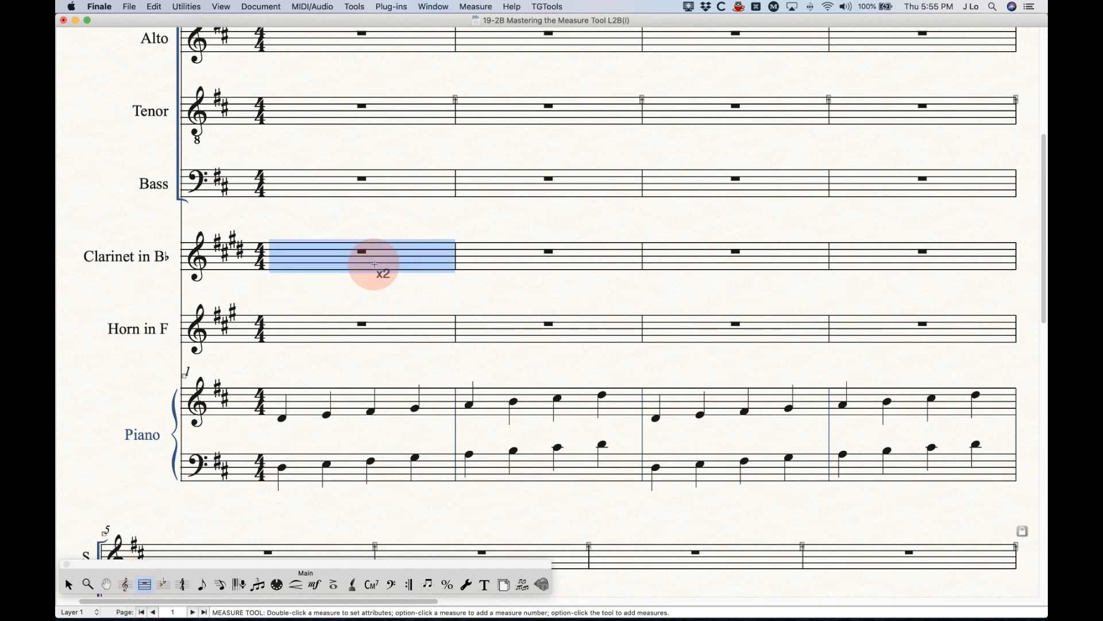
click(478, 158)
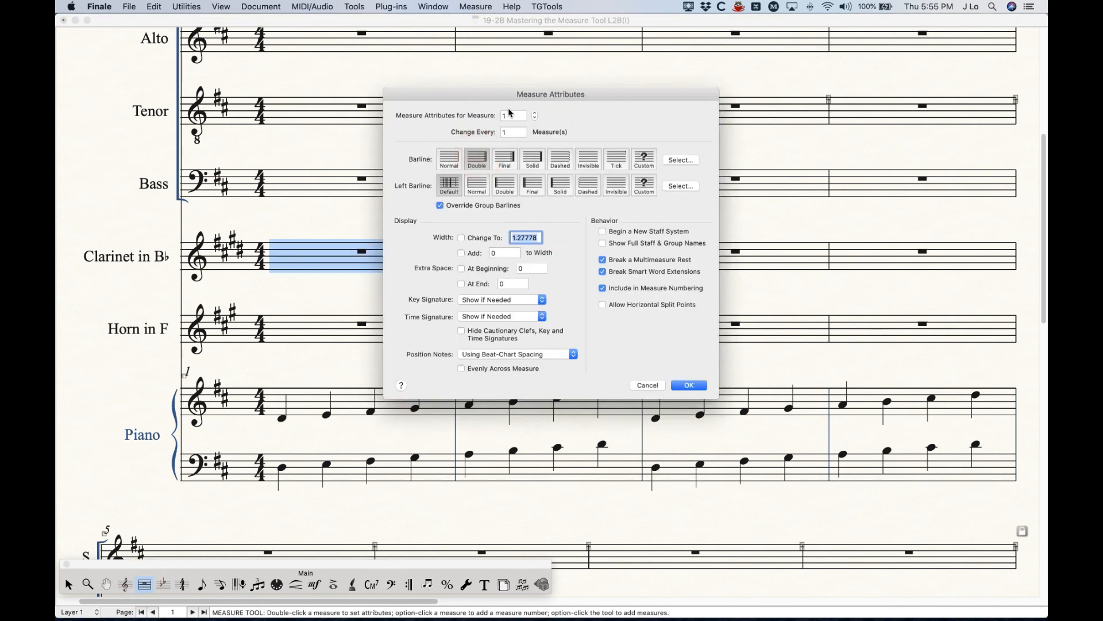
click(696, 386)
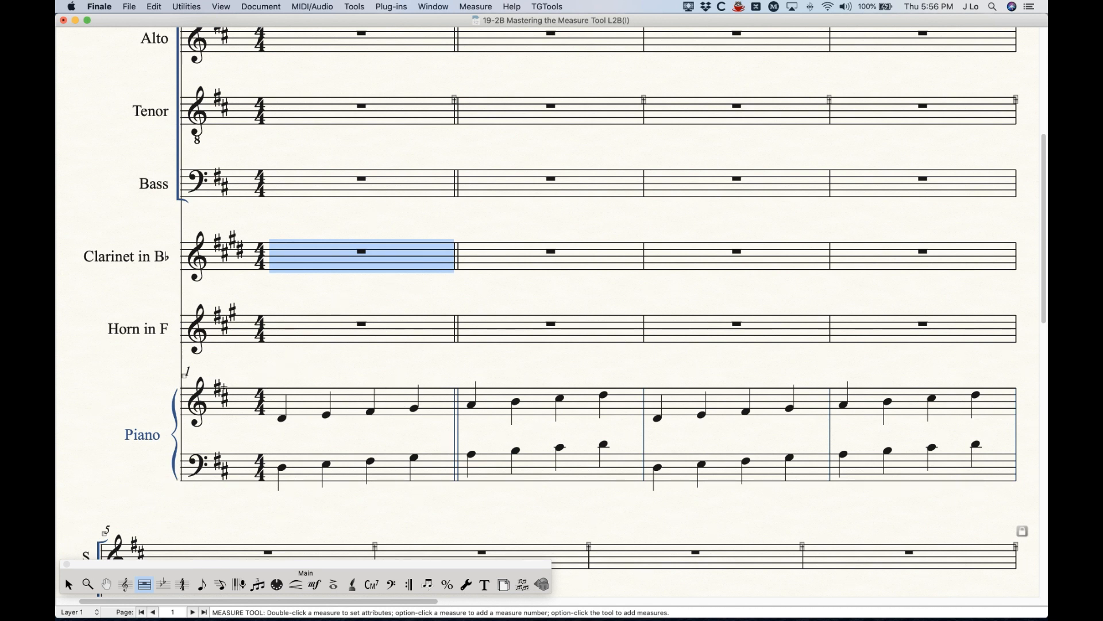
double_click(381, 263)
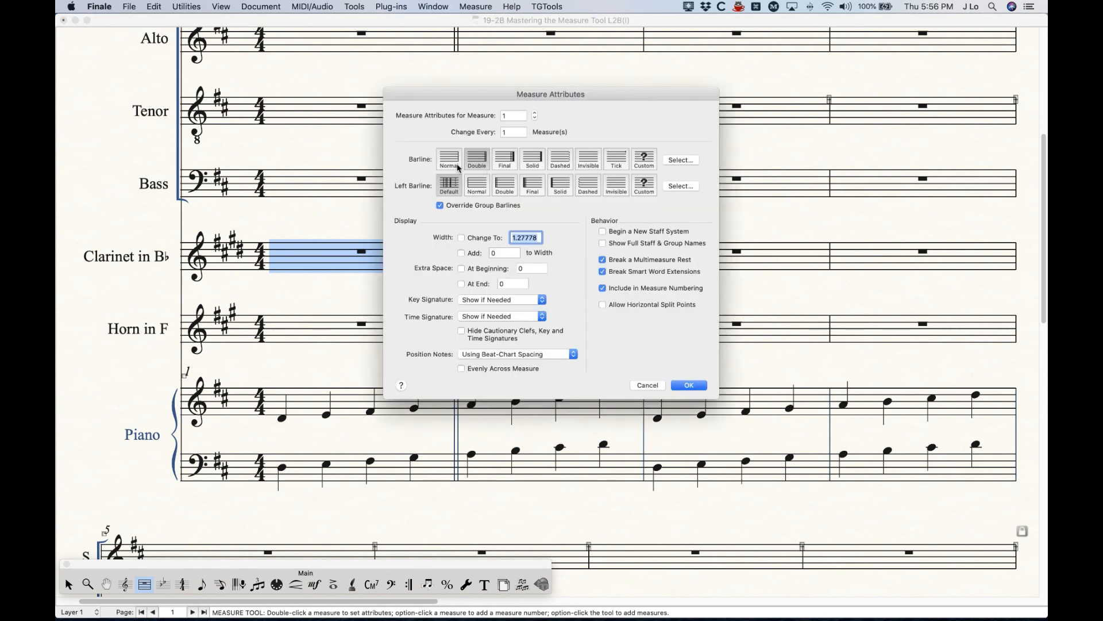
click(691, 385)
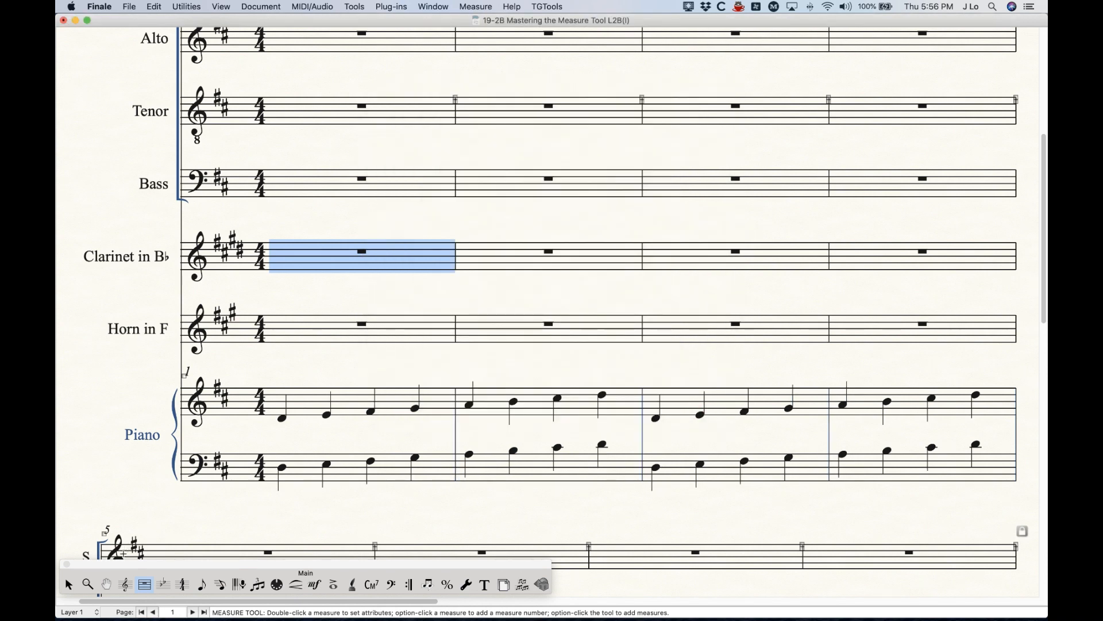
Enable Use Alternate Group Barline for the Piano group with the Dashed style
click(125, 584)
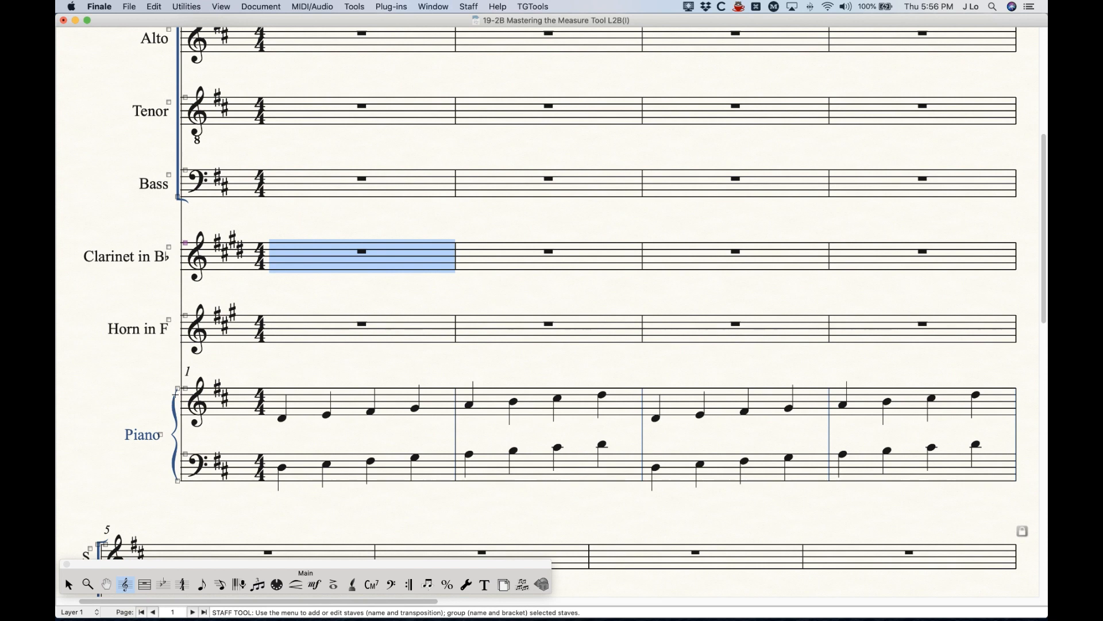
double_click(175, 390)
click(418, 270)
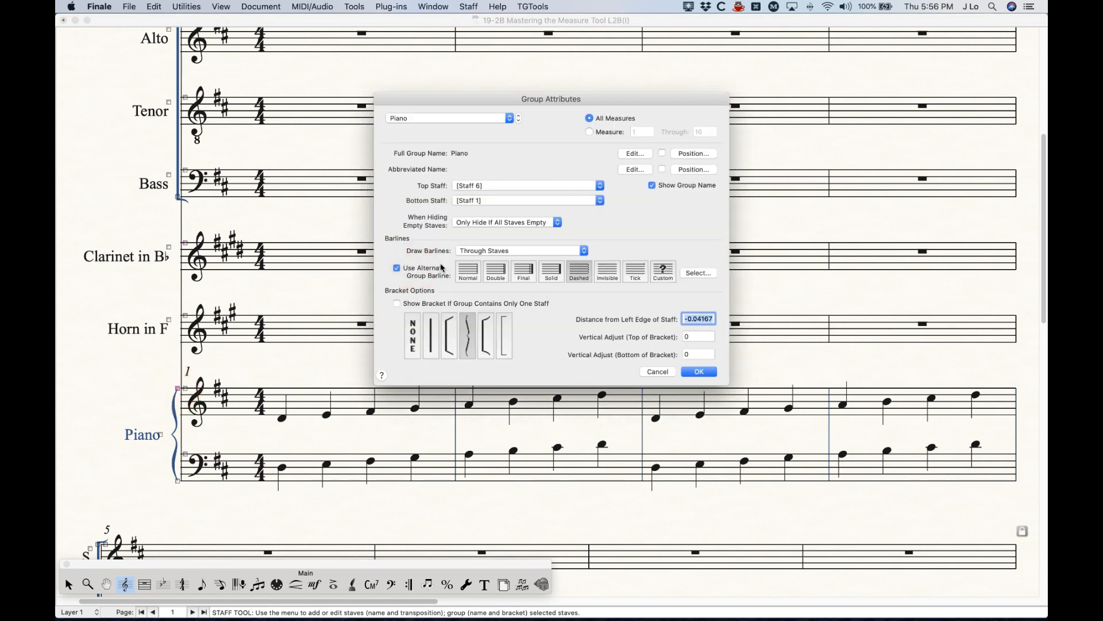
click(580, 271)
click(700, 371)
Give measure 1 a Double barline with Override Group Barlines enabled, after sampling the other barline styles
click(143, 582)
click(392, 192)
double_click(392, 192)
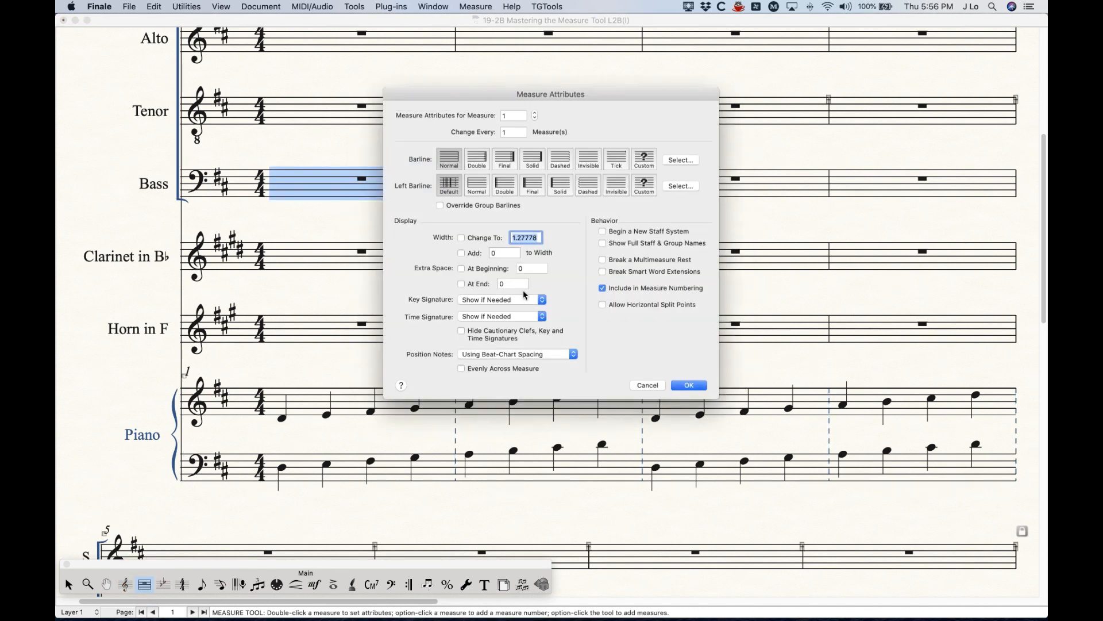
drag(497, 107, 587, 88)
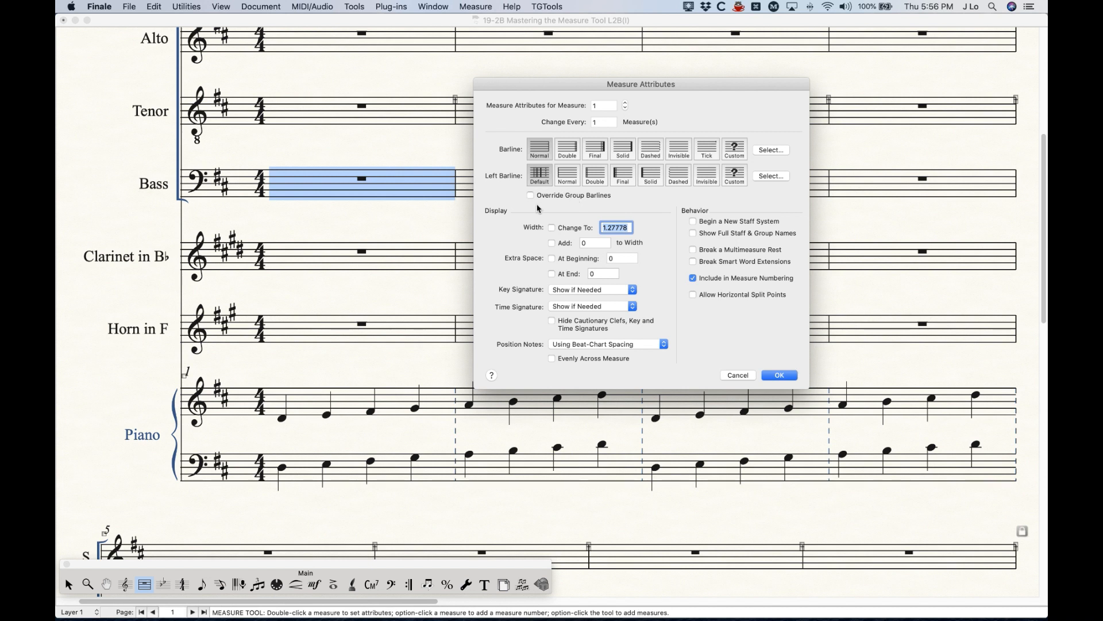
click(567, 153)
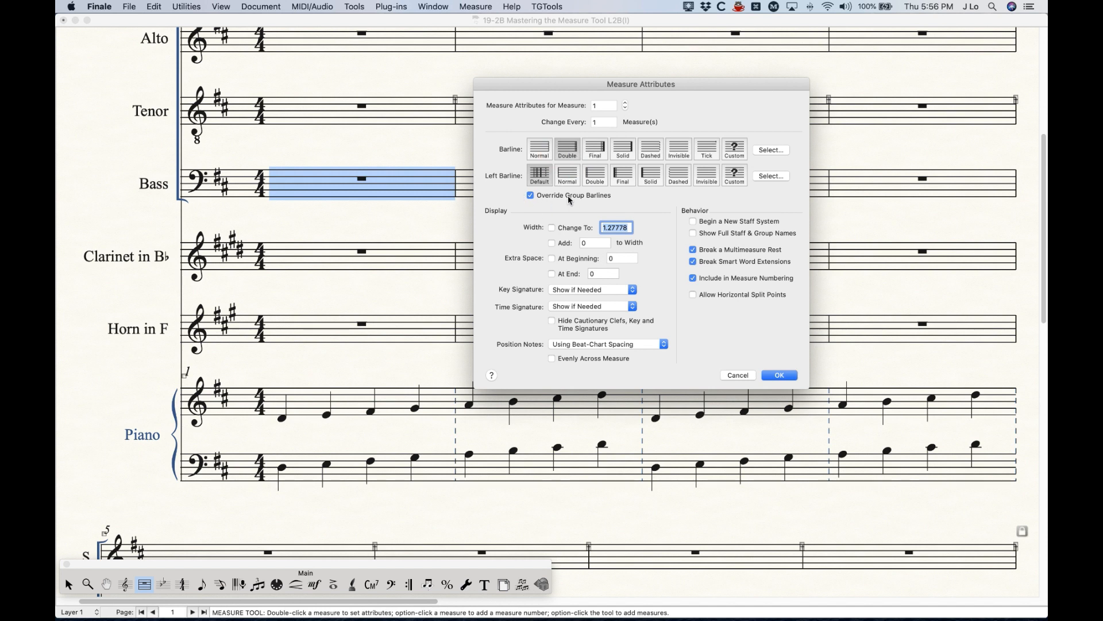
click(601, 152)
click(629, 152)
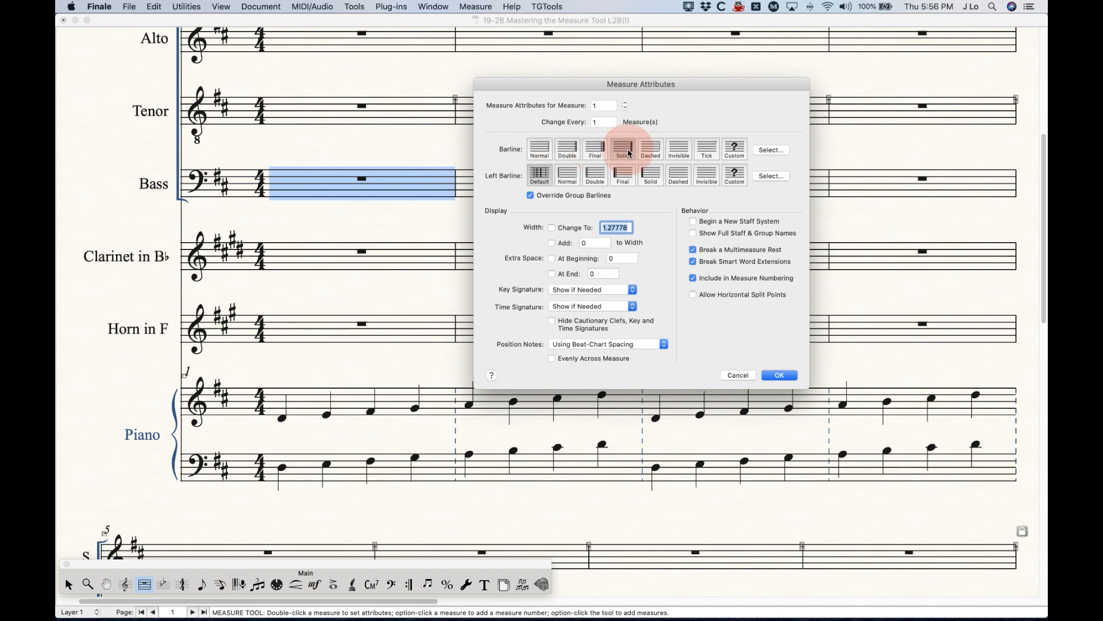
click(651, 152)
click(676, 153)
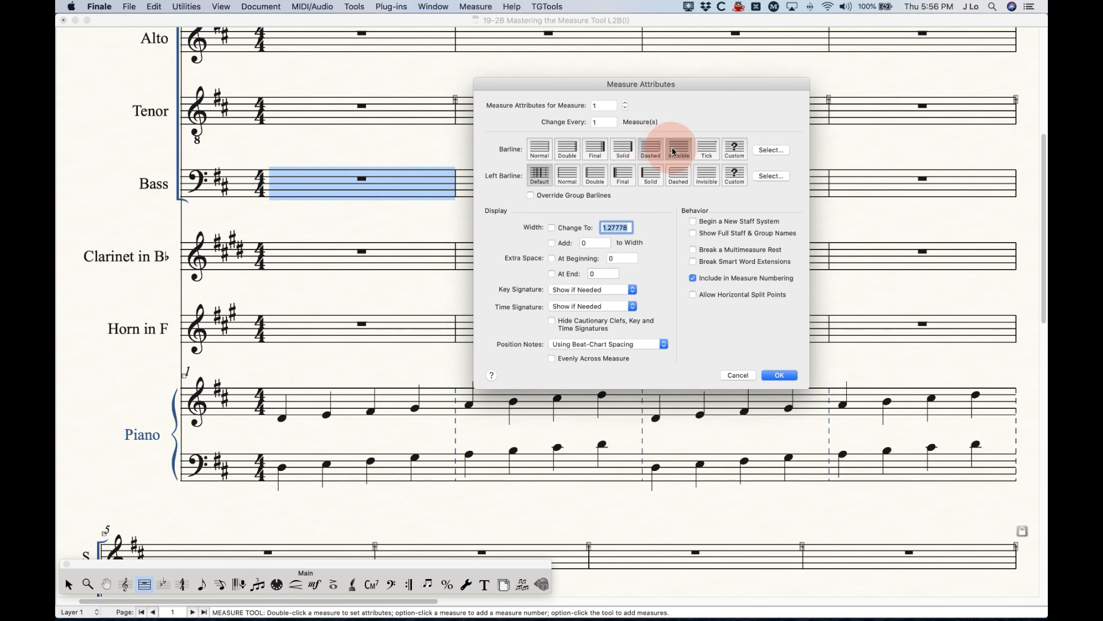
click(706, 151)
click(573, 153)
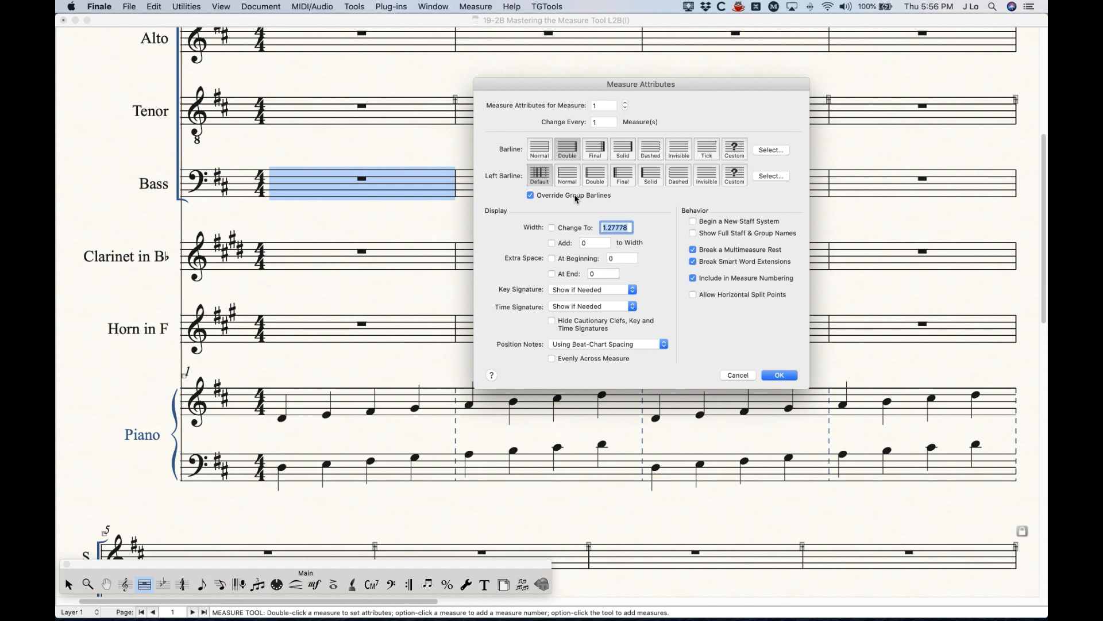
click(780, 375)
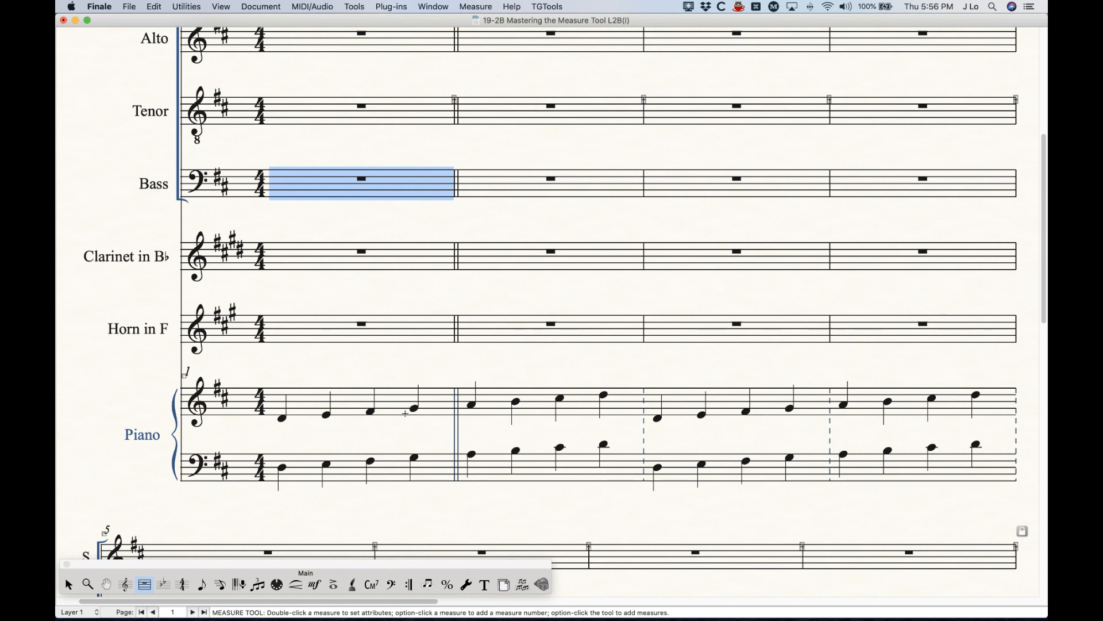
Turn off Override Group Barlines for measure 1 while keeping its Double barline
double_click(401, 184)
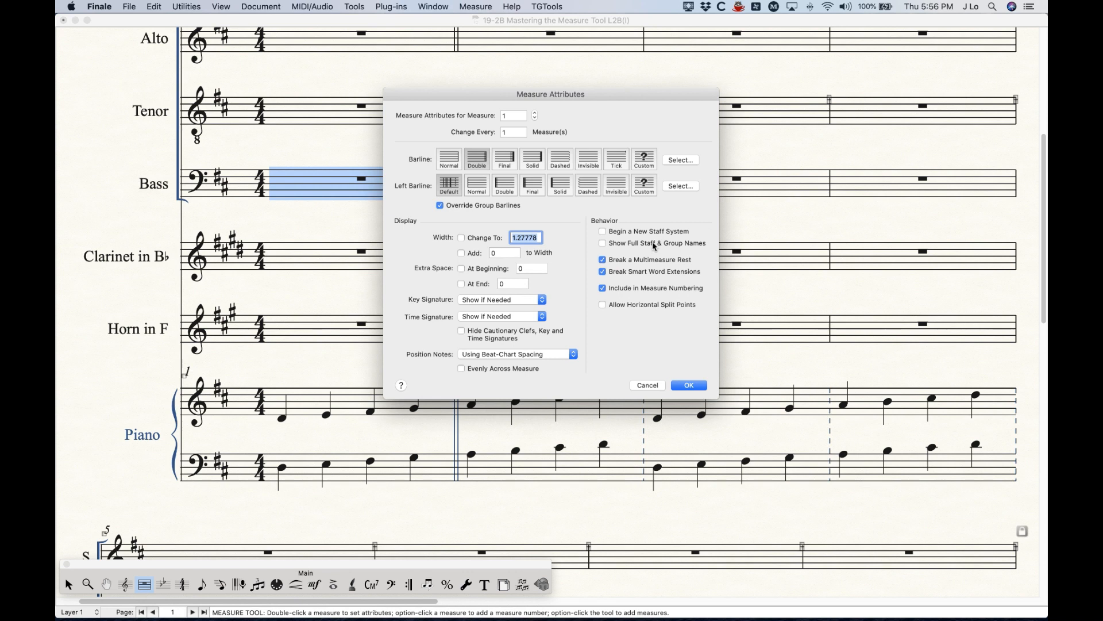
click(476, 208)
click(692, 384)
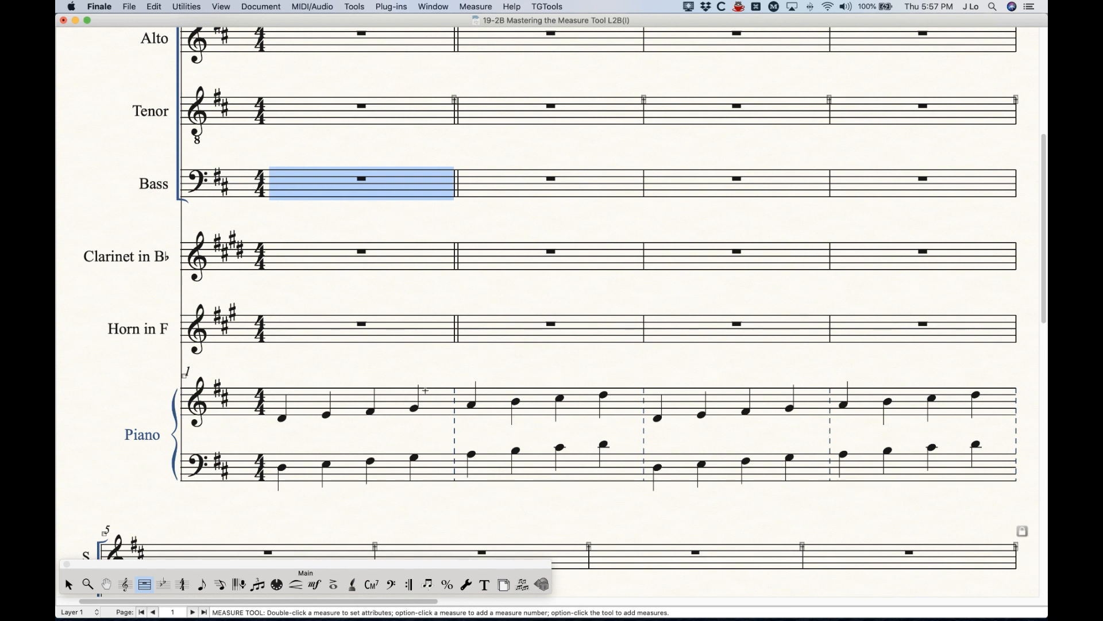
Change measure 1's barline to Final with Override Group Barlines enabled
double_click(413, 194)
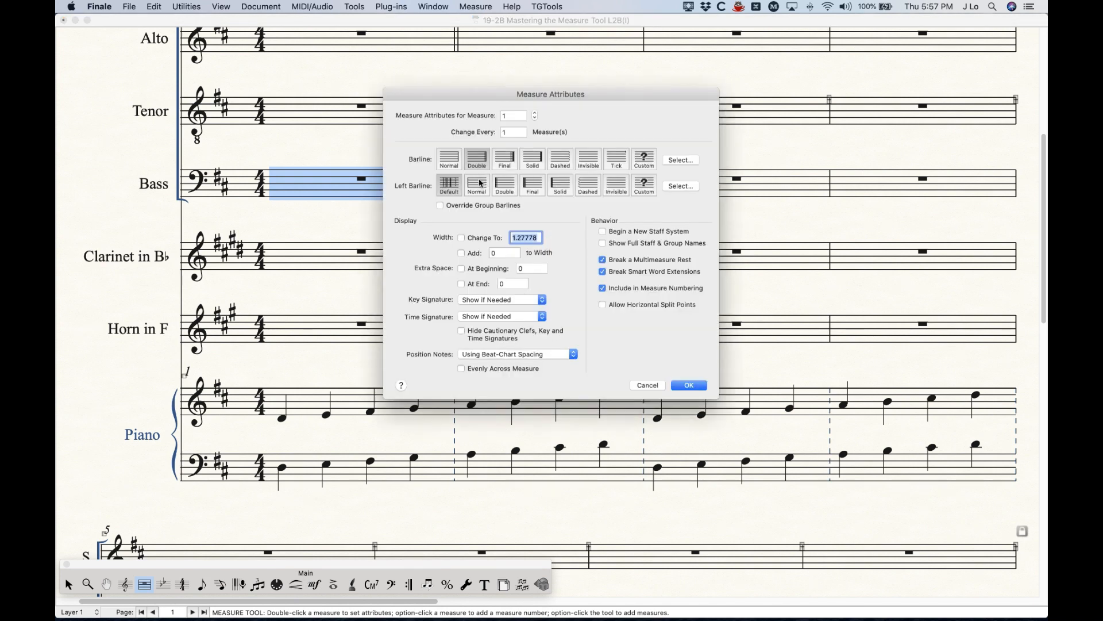
click(511, 155)
click(451, 154)
click(470, 158)
click(505, 160)
click(537, 162)
click(506, 161)
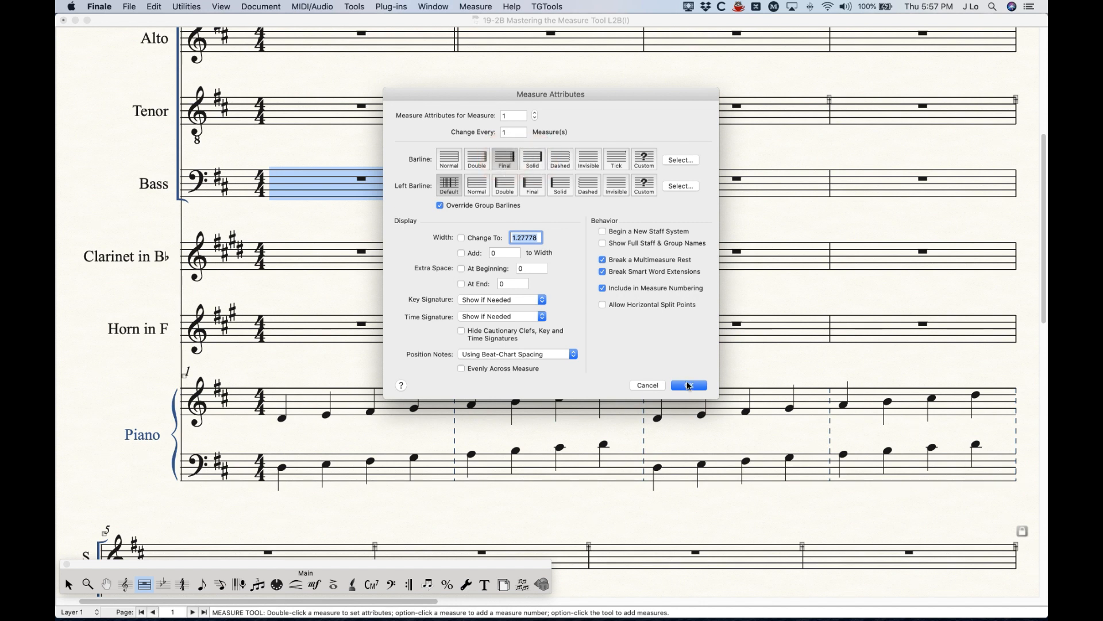
click(689, 385)
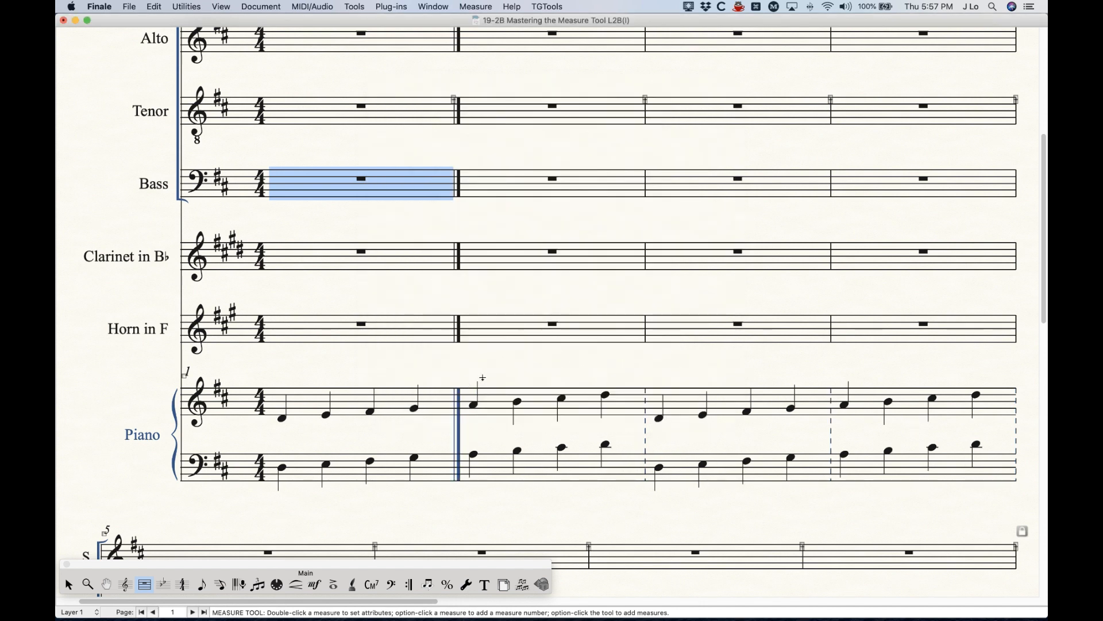
Return measure 1 to a Normal barline with Override Group Barlines off
double_click(385, 182)
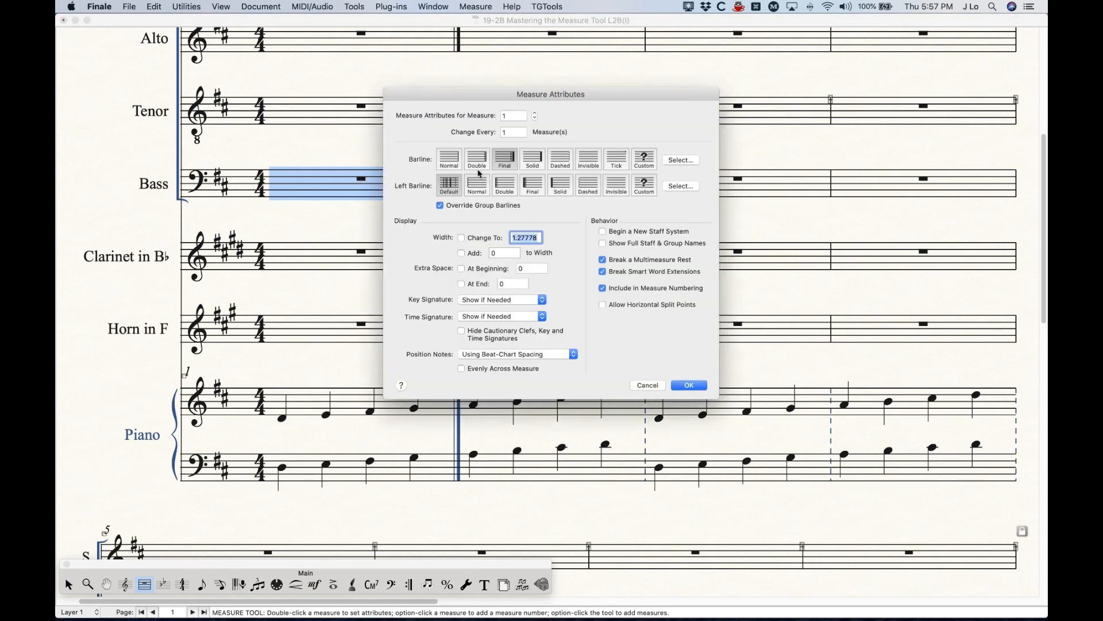
click(445, 157)
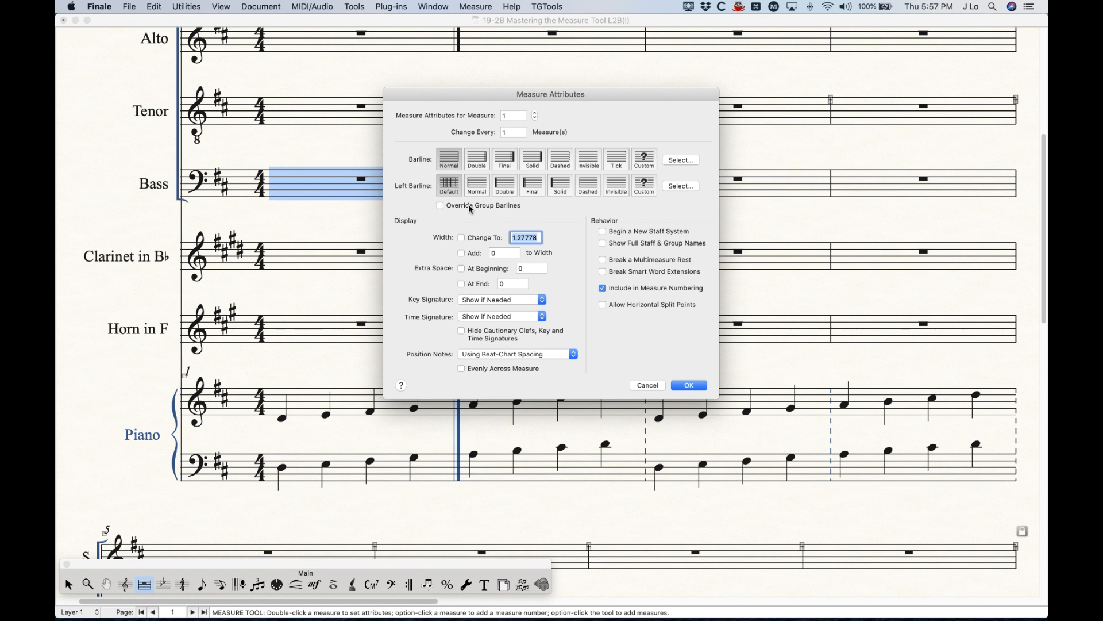
click(688, 386)
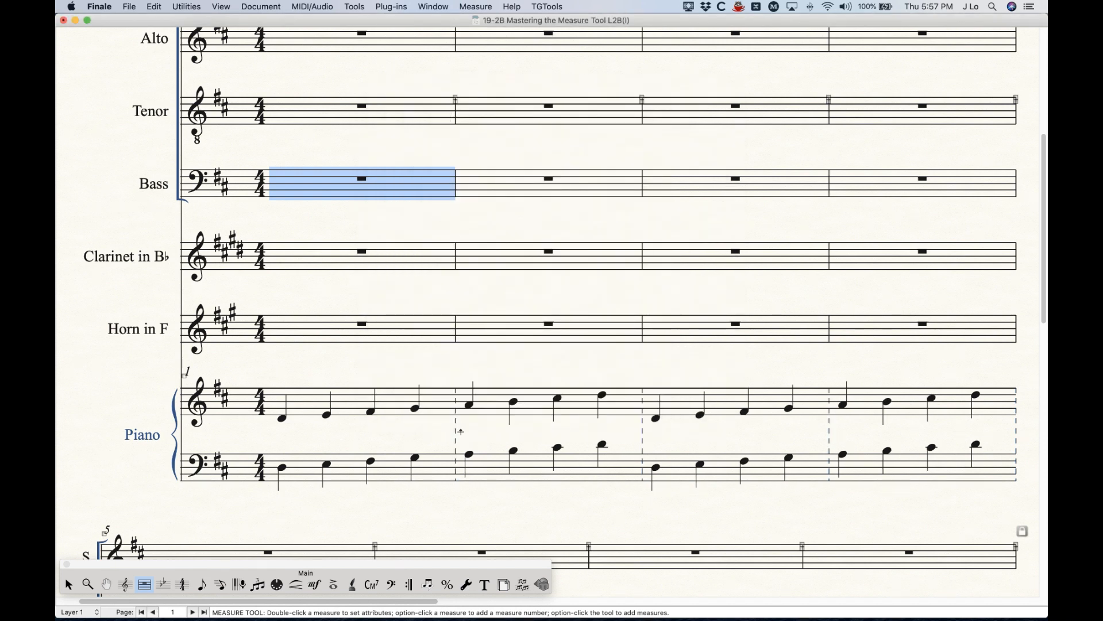
Enable Override Group Barlines for measure 1 with its Normal barline, and turn the override back off
double_click(411, 192)
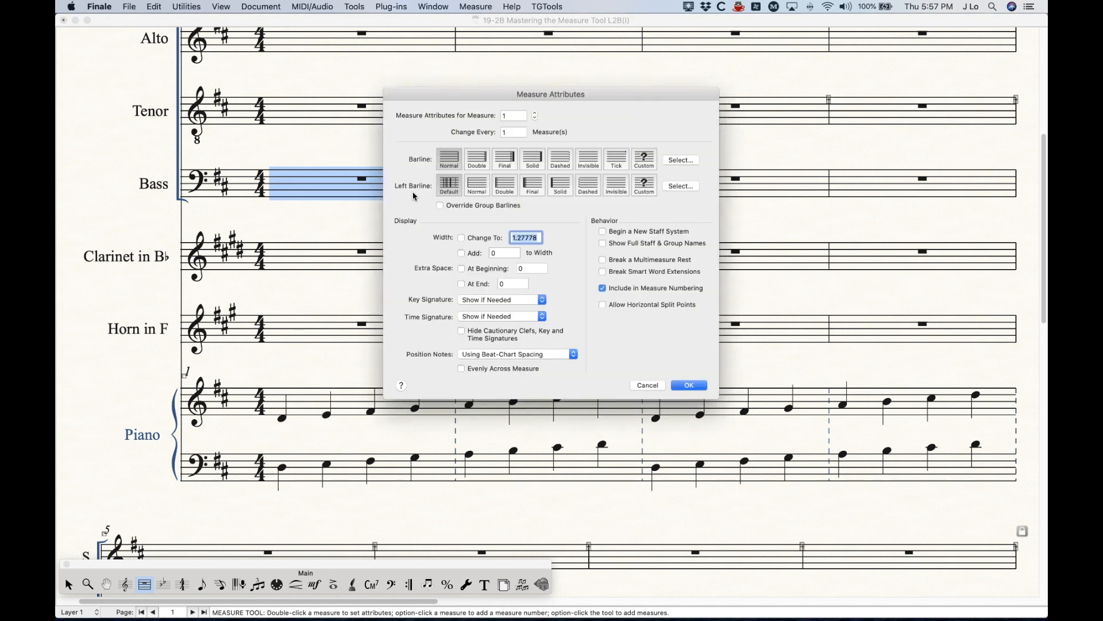
click(489, 208)
click(689, 385)
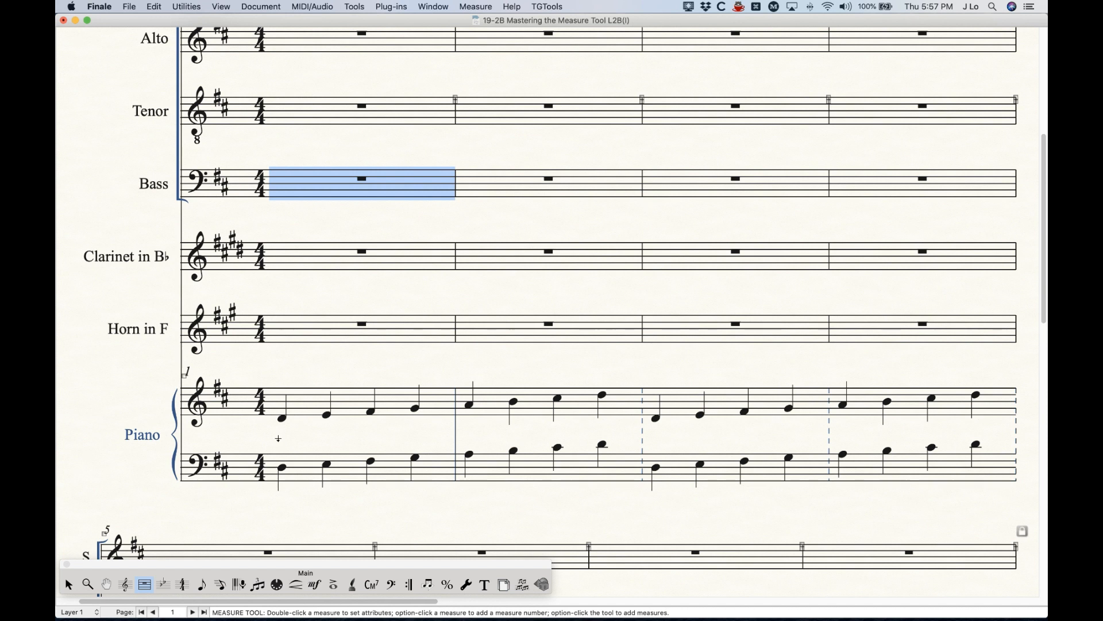
double_click(383, 188)
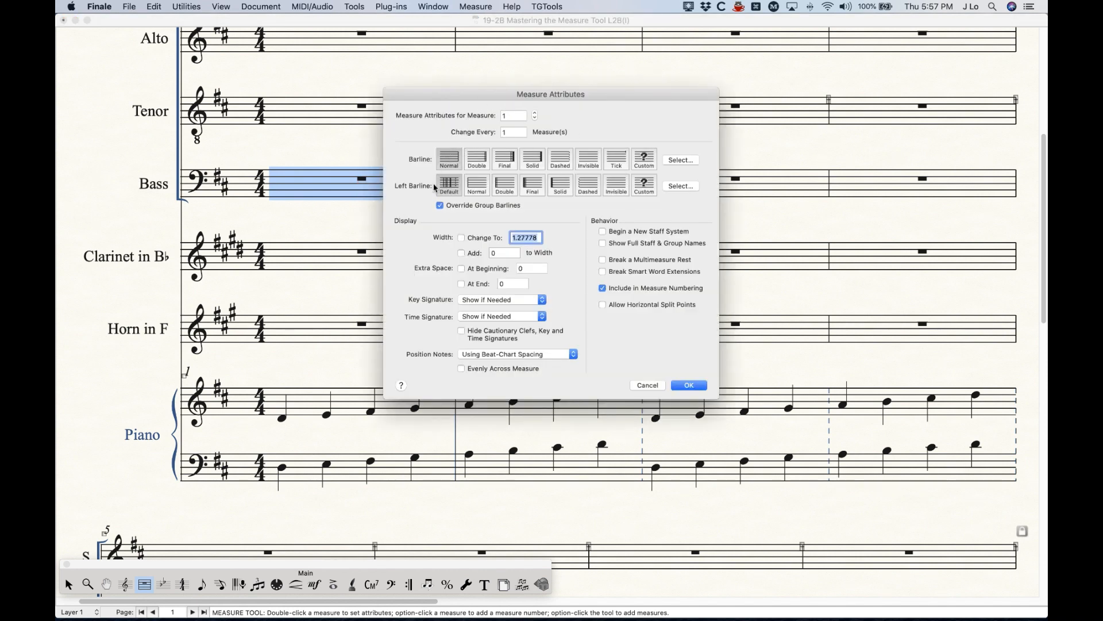
click(438, 205)
click(688, 386)
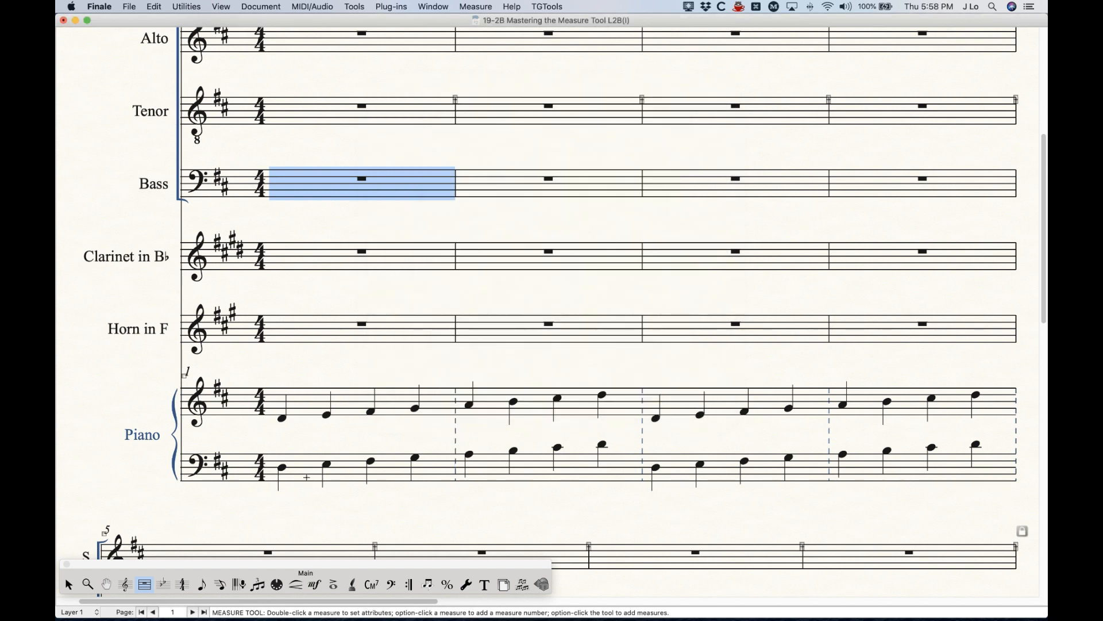
Review the Piano group's alternate barline settings and measure 1's barline attributes without changing them
click(125, 584)
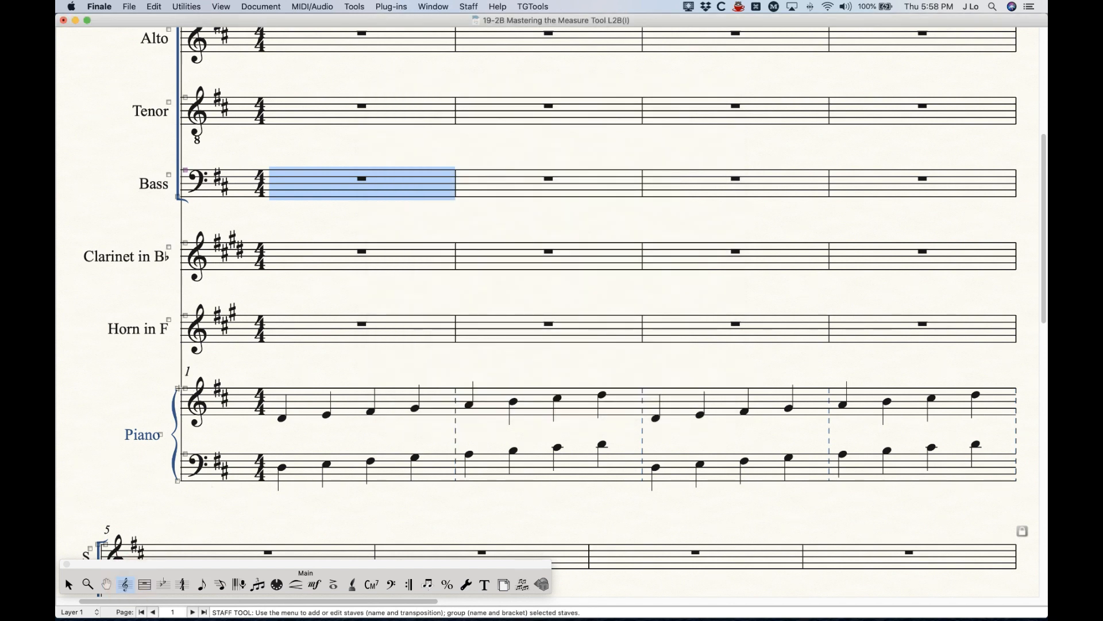
double_click(177, 389)
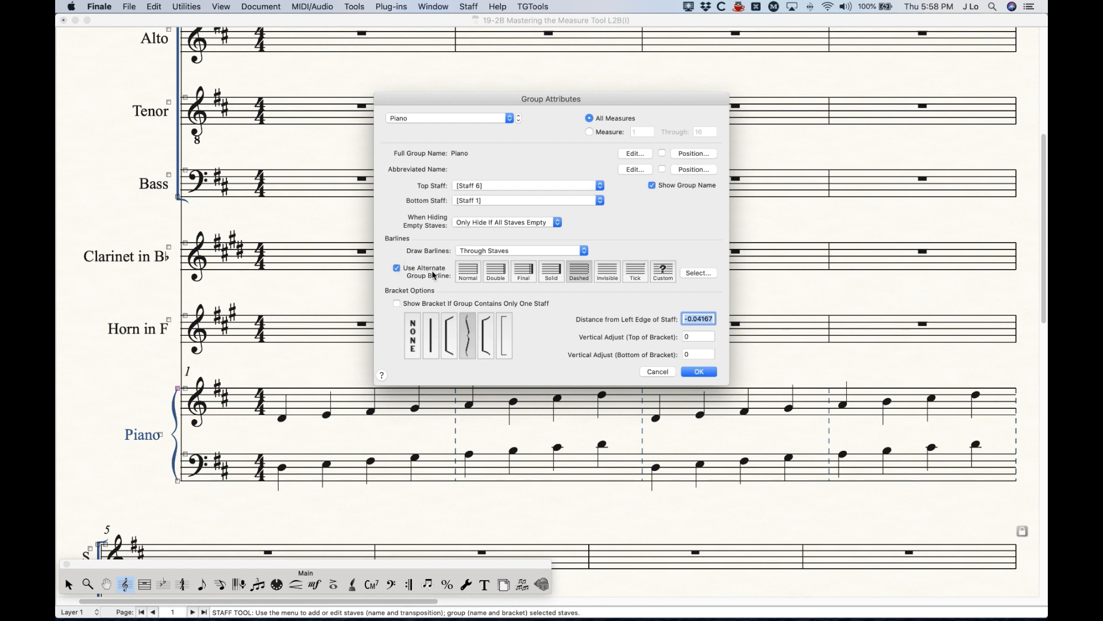
click(693, 374)
click(145, 584)
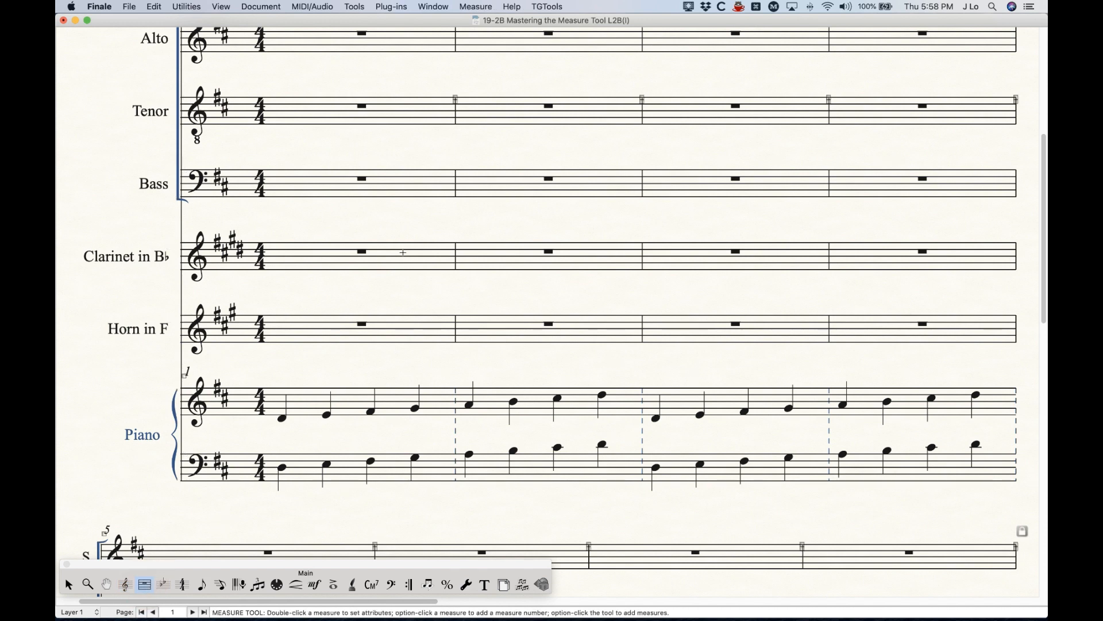
double_click(405, 253)
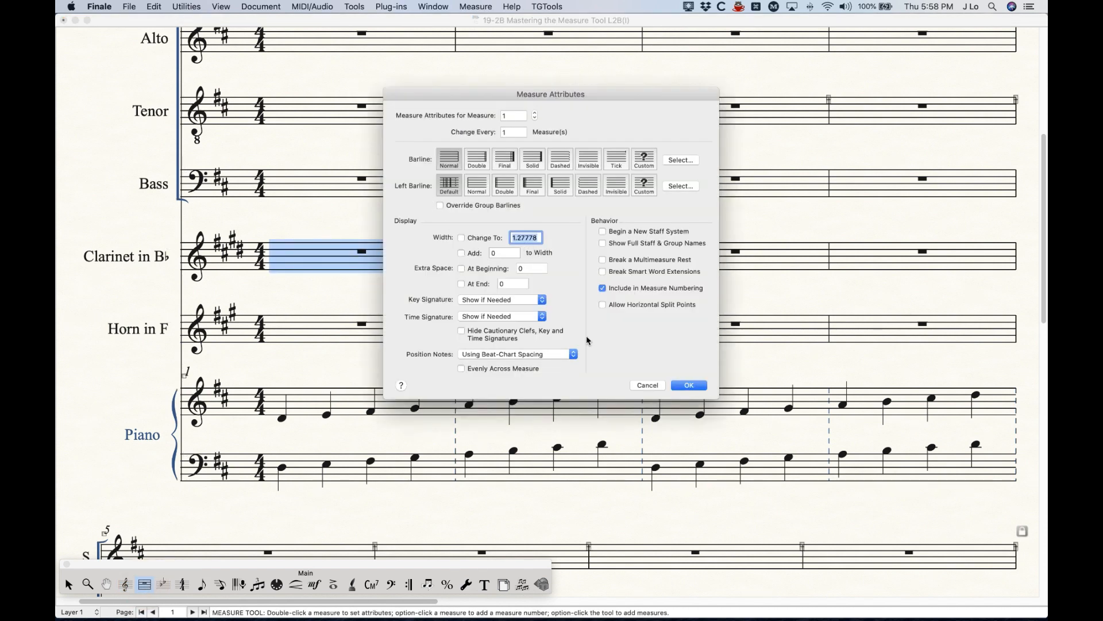
click(648, 385)
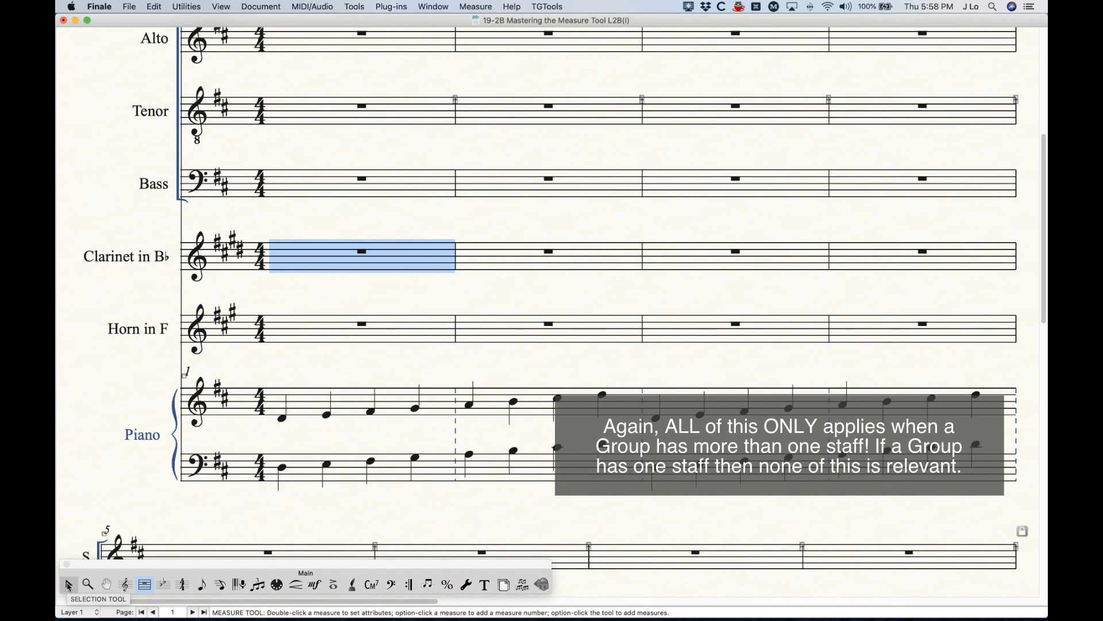
Switch to the Selection tool and zoom out three levels to view the score's pages
click(69, 584)
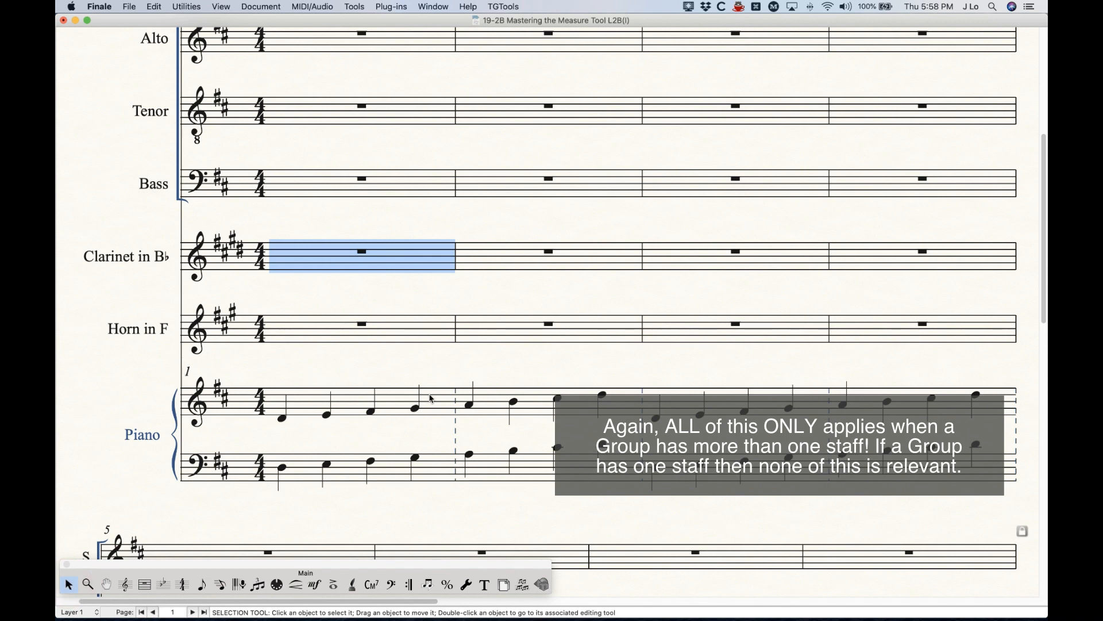
key(super+minus)
key(super+minus)
key(super+minus)
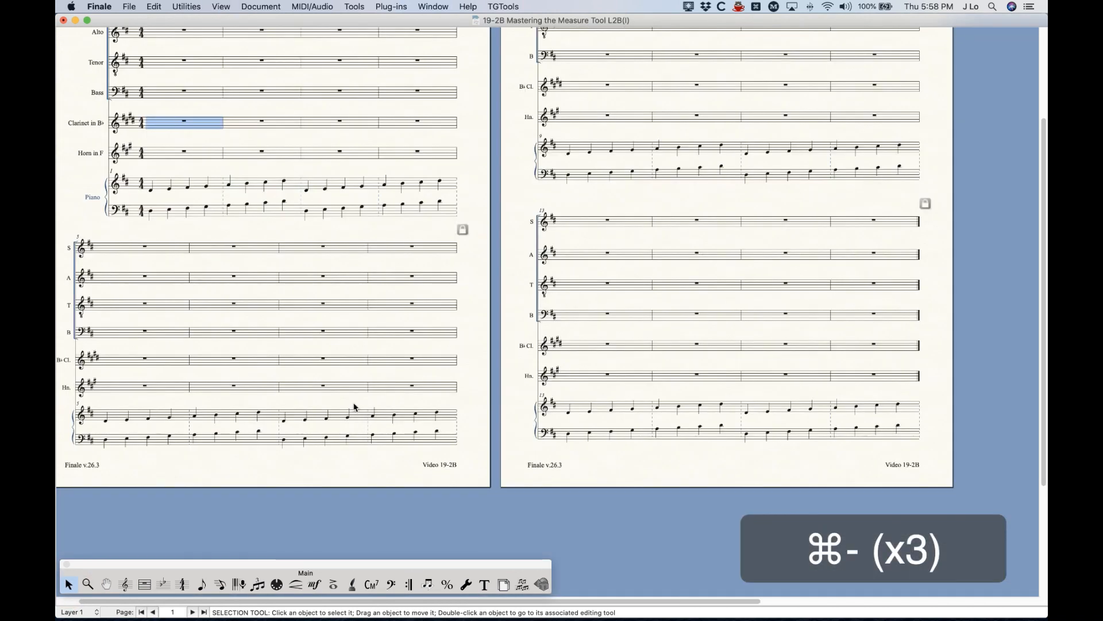